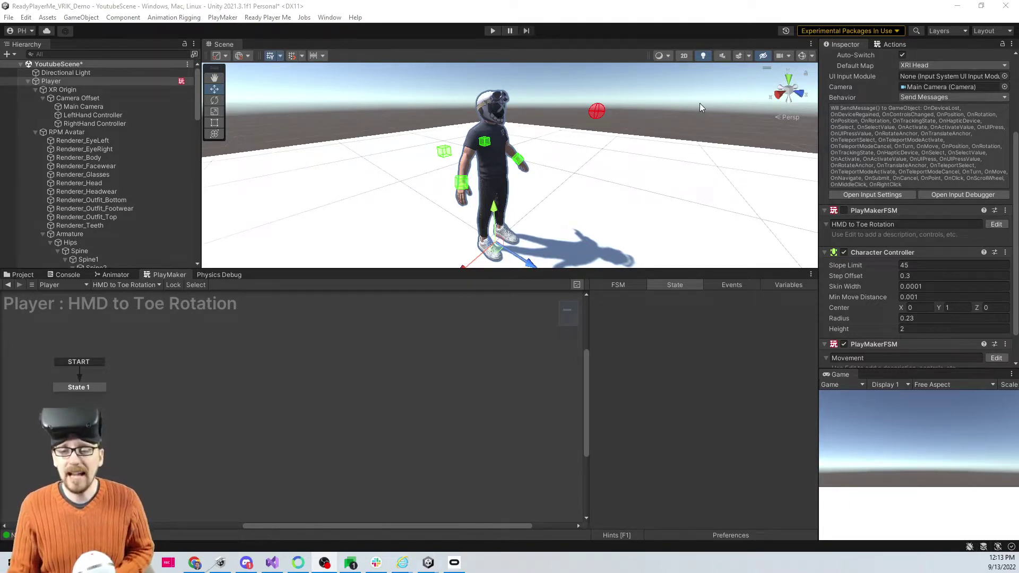
Enable the HMD to Toe Rotation FSM on the Player and enter Play mode to test it
click(844, 211)
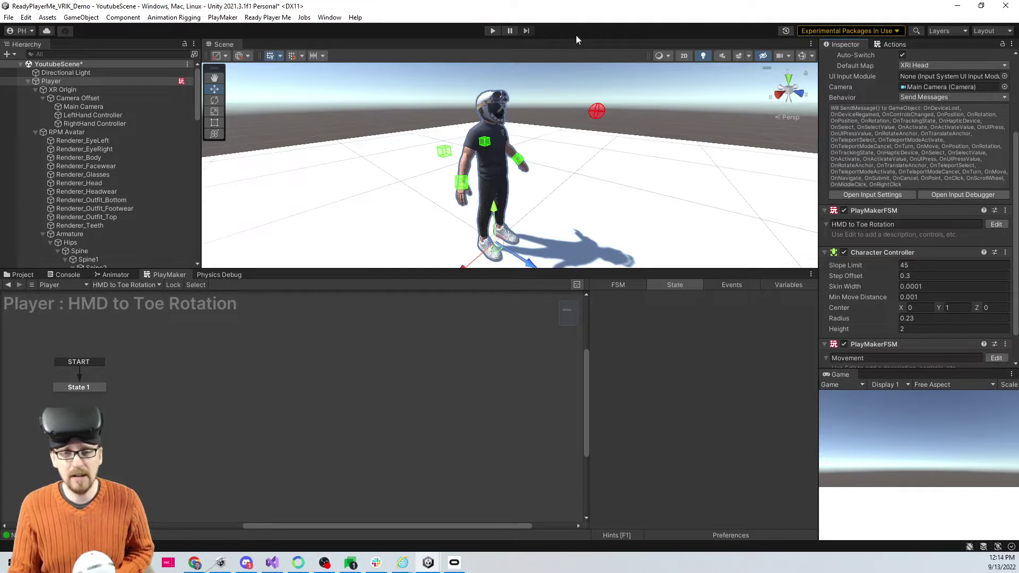
click(492, 31)
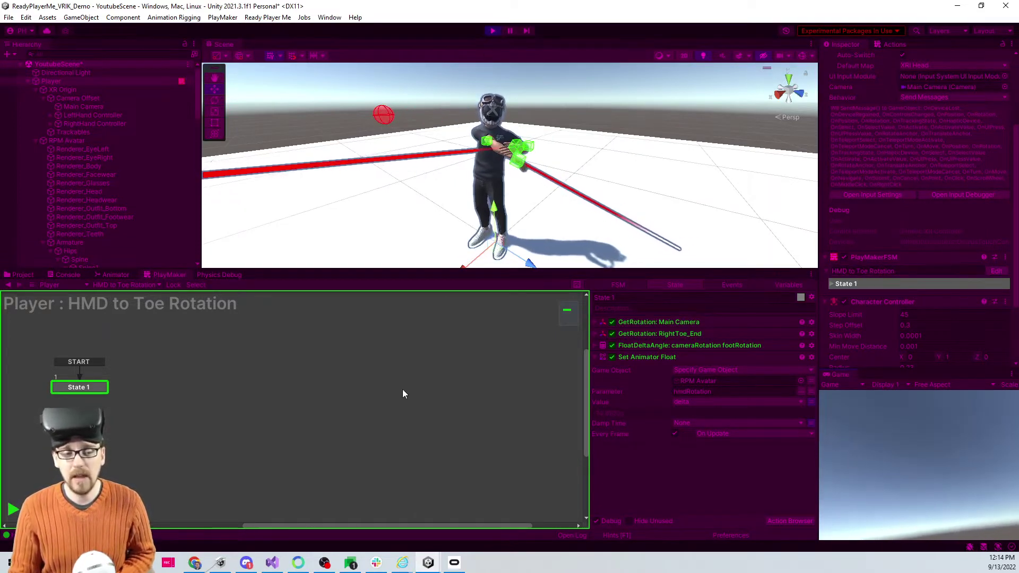
Stop Play mode and add a new State 2 with a Next Frame Event action
click(492, 30)
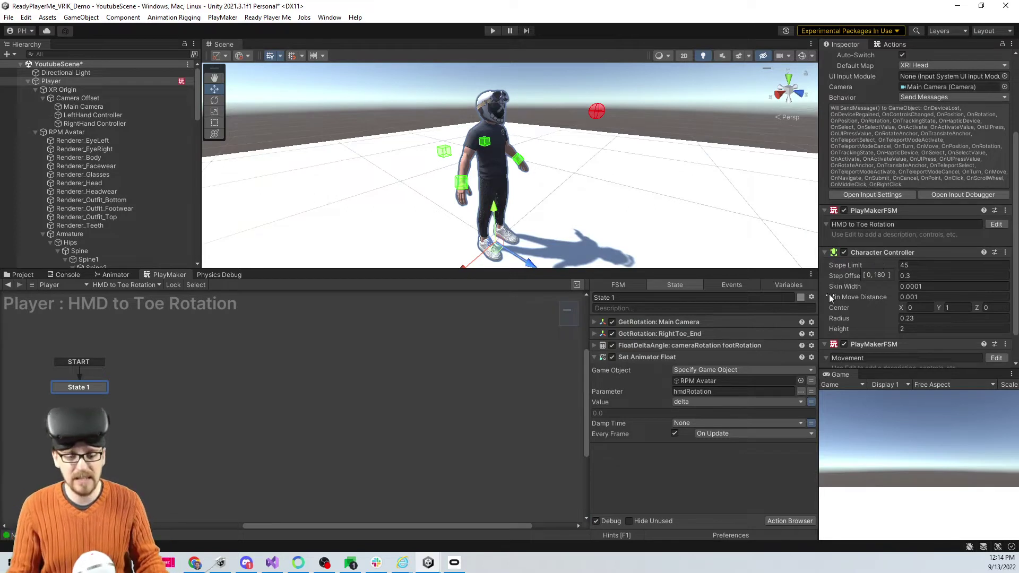
click(156, 374)
right_click(155, 375)
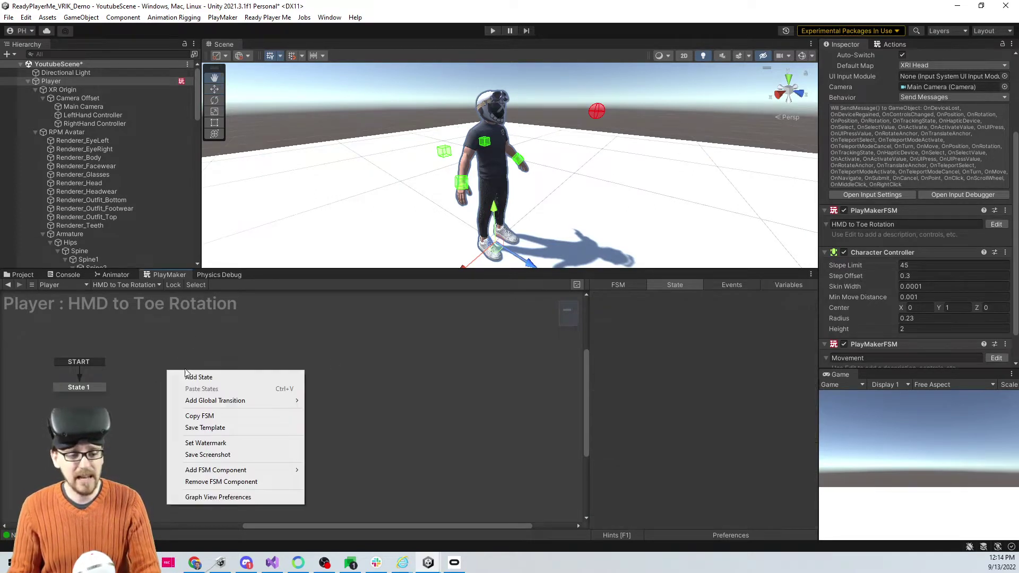
click(183, 375)
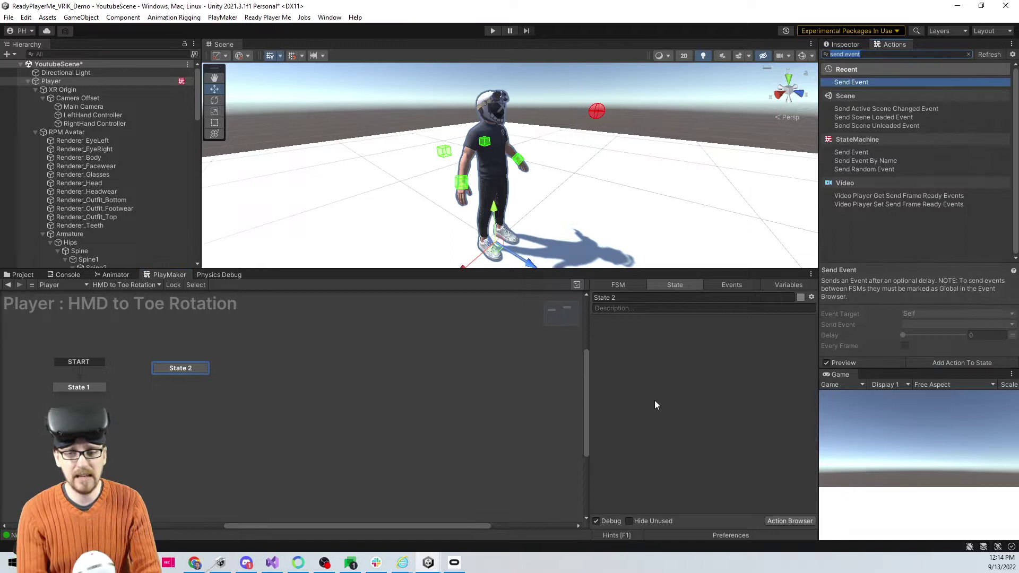
text(next fram)
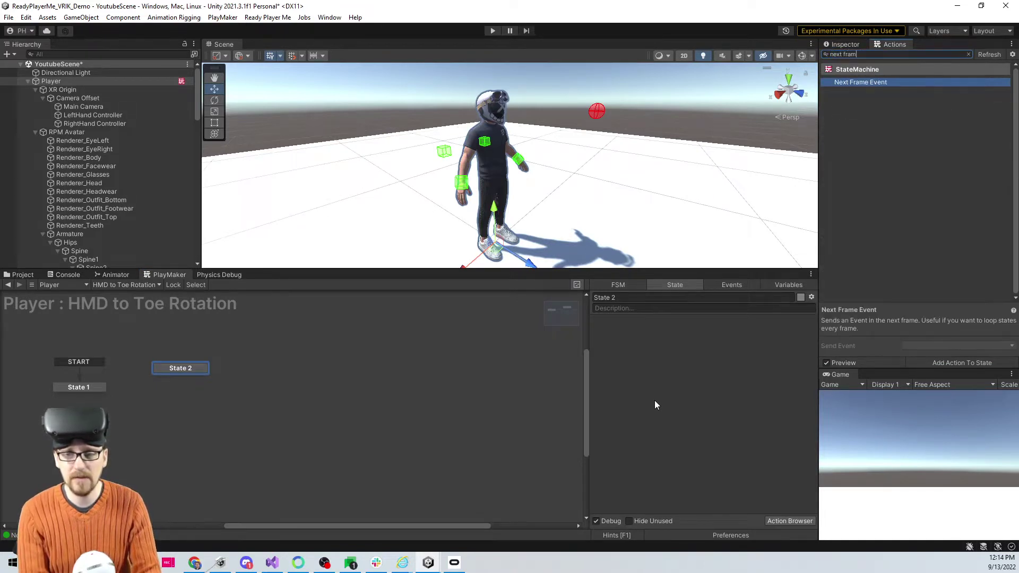
key(Return)
Give State 2 a FINISHED transition and make Next Frame Event send FINISHED
click(686, 335)
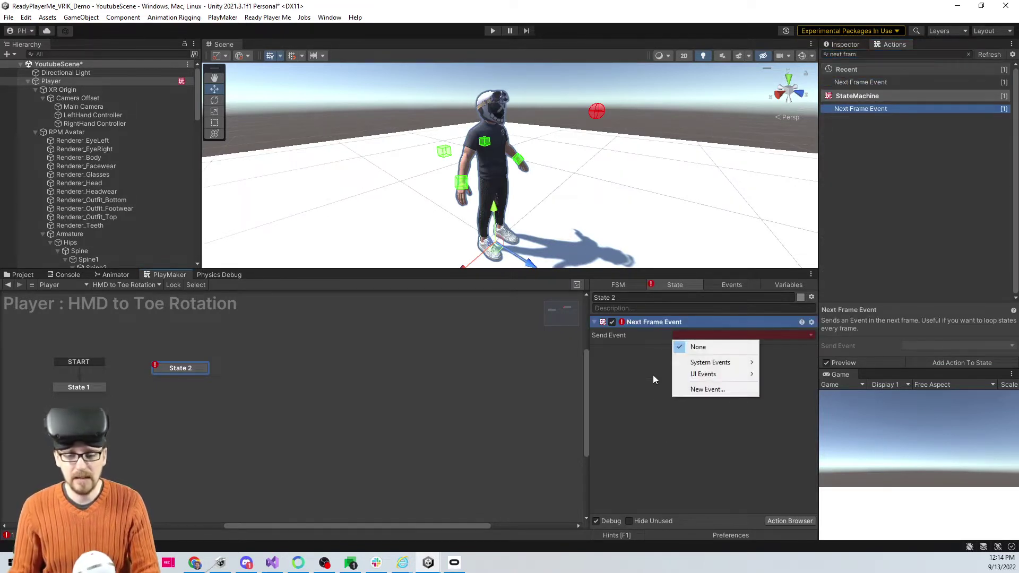
click(210, 371)
right_click(203, 368)
mouse_move(220, 377)
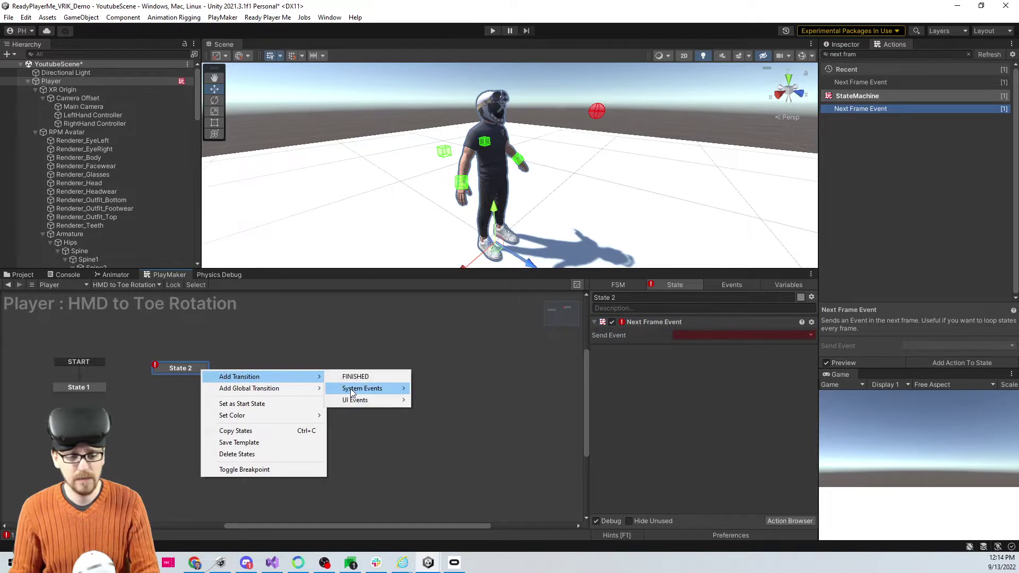
click(353, 377)
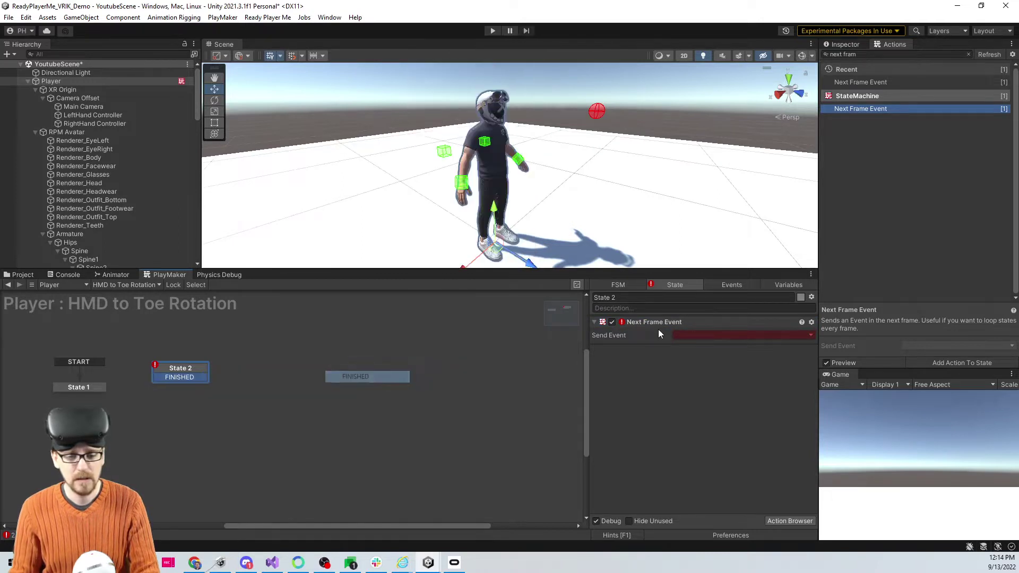
click(691, 335)
click(696, 357)
Make State 2 the start state linked to State 1, renamed 'Do the rotation thing'
right_click(187, 371)
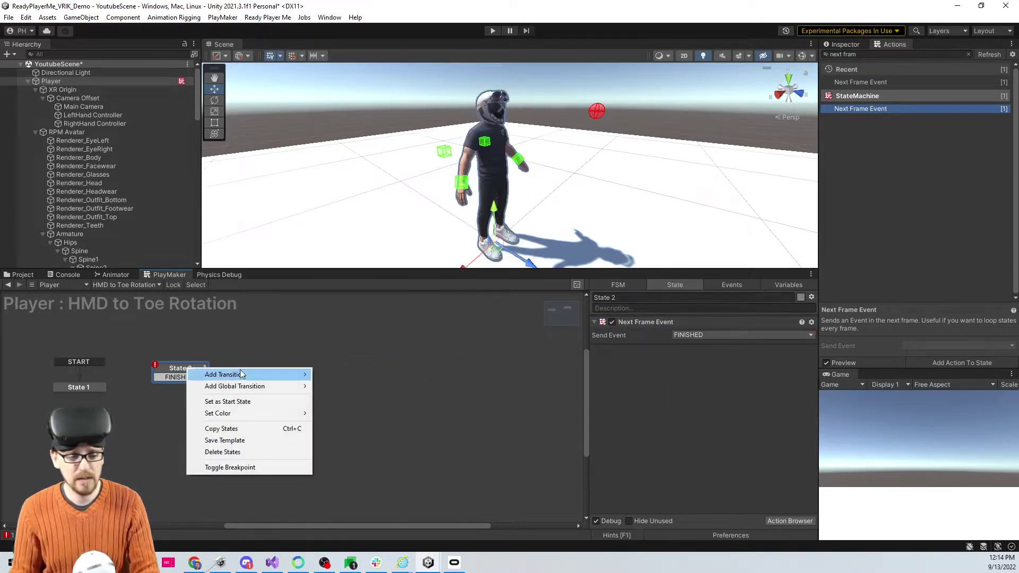
click(244, 401)
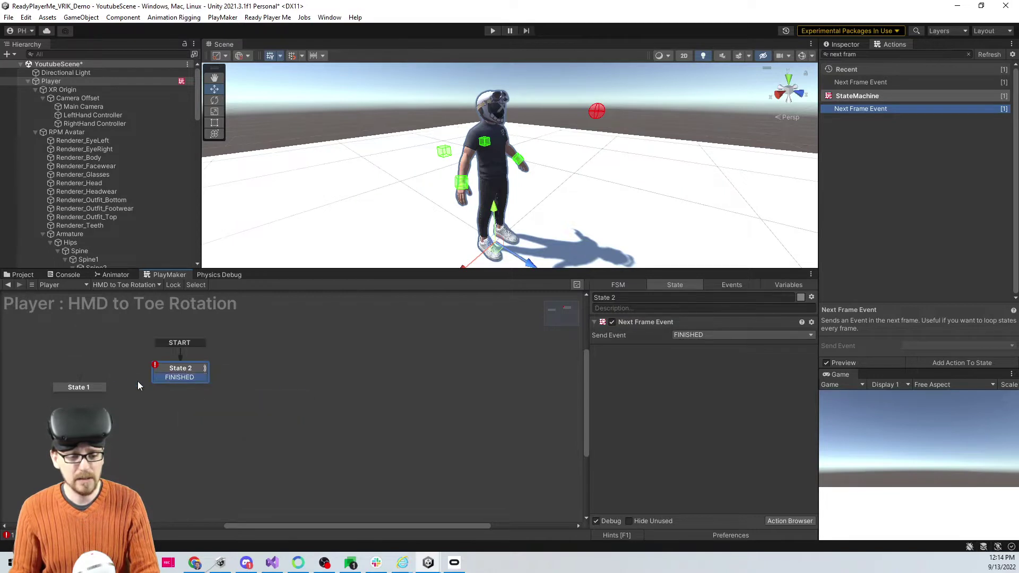
drag(84, 390, 185, 414)
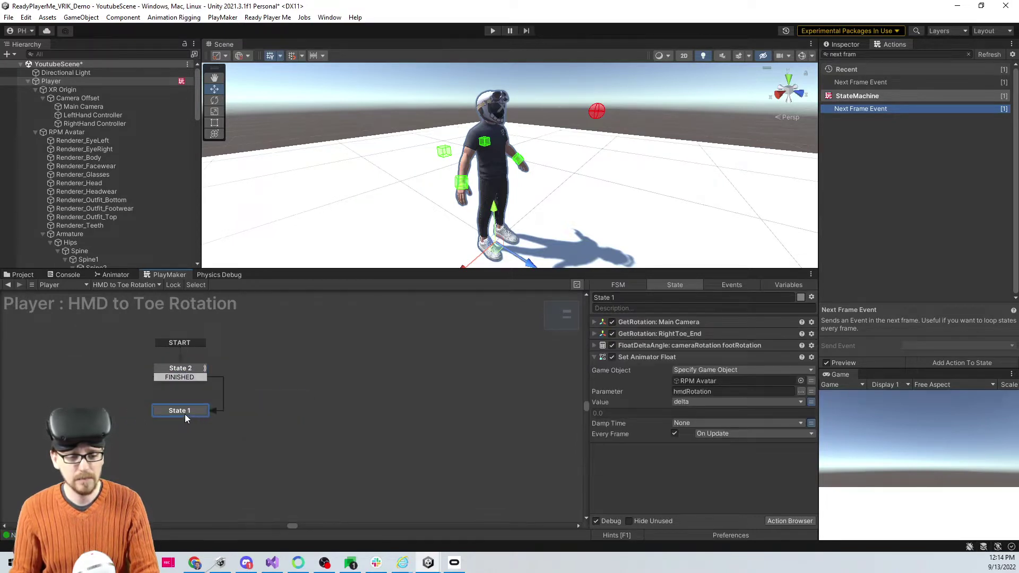
click(671, 297)
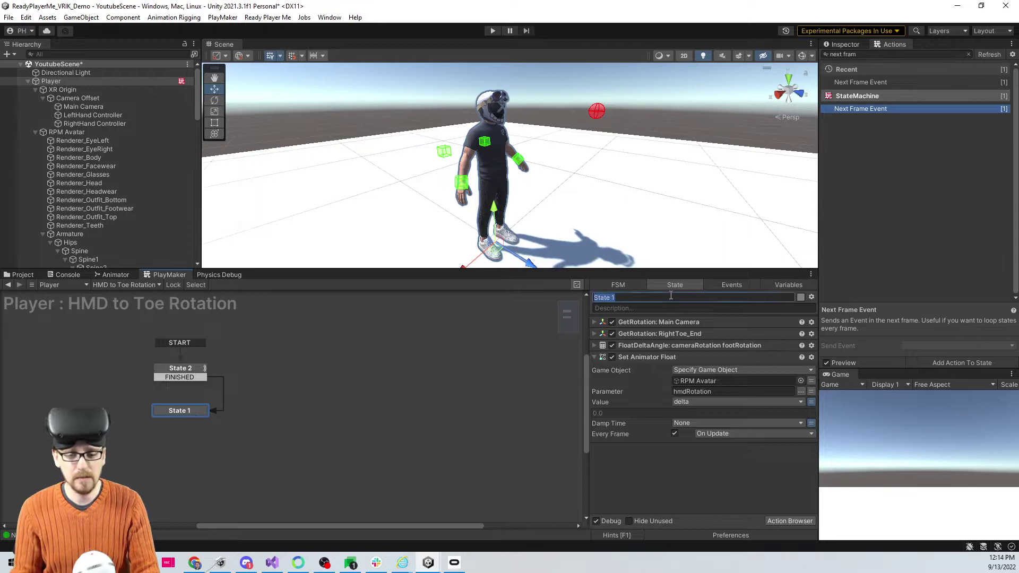
text(Do the rot)
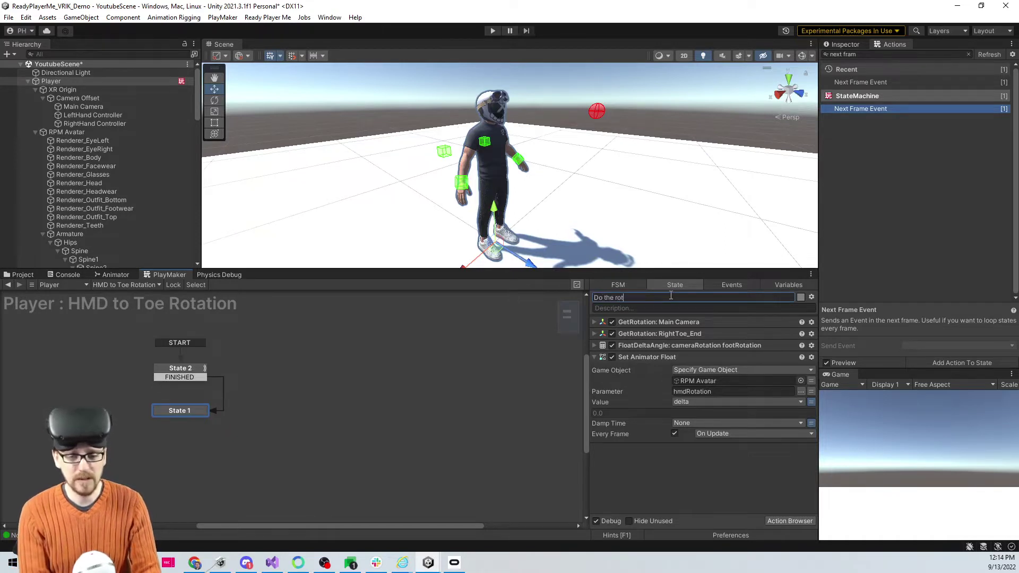
text(ation thing)
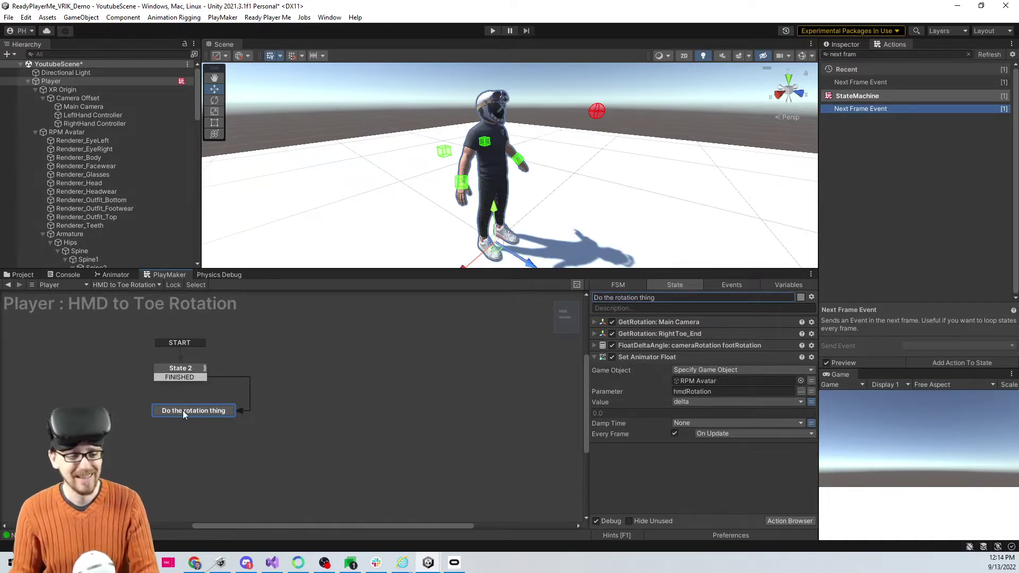
drag(183, 410, 173, 410)
Rename State 2 to 'Wait a Frame'
click(179, 369)
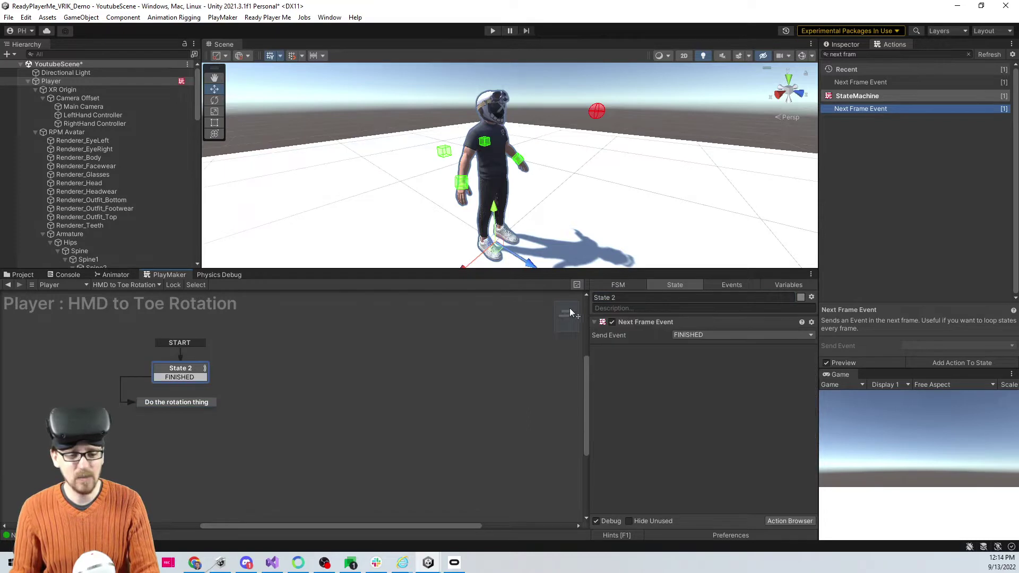
click(640, 296)
text(Waoit a)
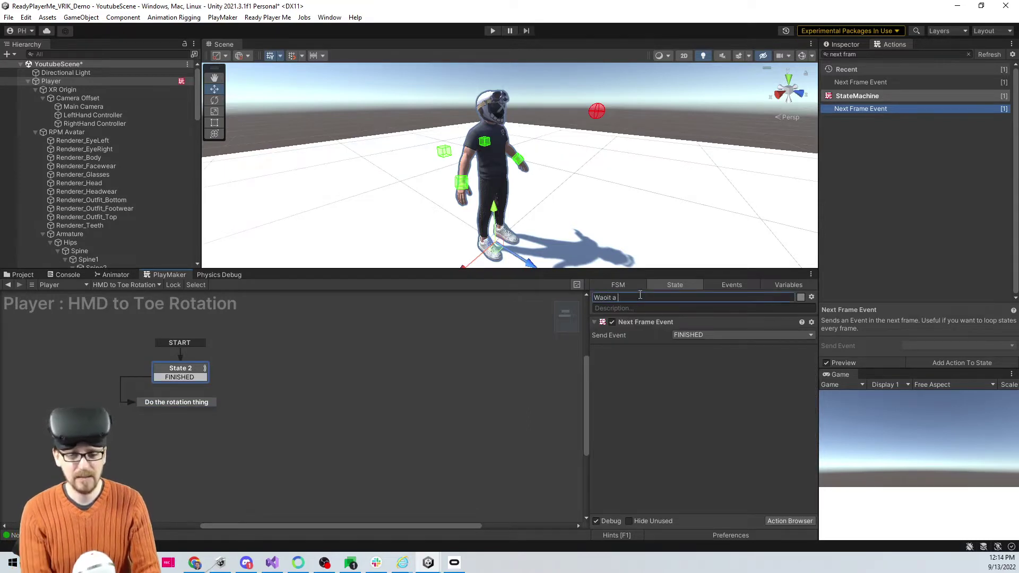
key(BackSpace)
key(BackSpace)
key(BackSpace)
key(BackSpace)
key(BackSpace)
key(BackSpace)
text(it a Frame)
key(Return)
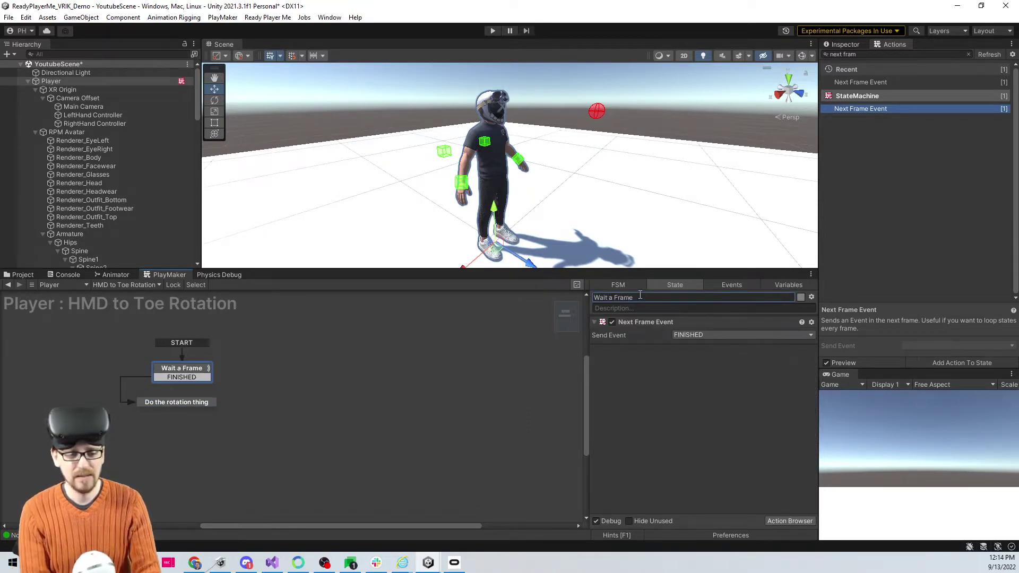
Select the Do the rotation thing state, show the Player's Inspector, and enter Play mode
drag(180, 407, 190, 407)
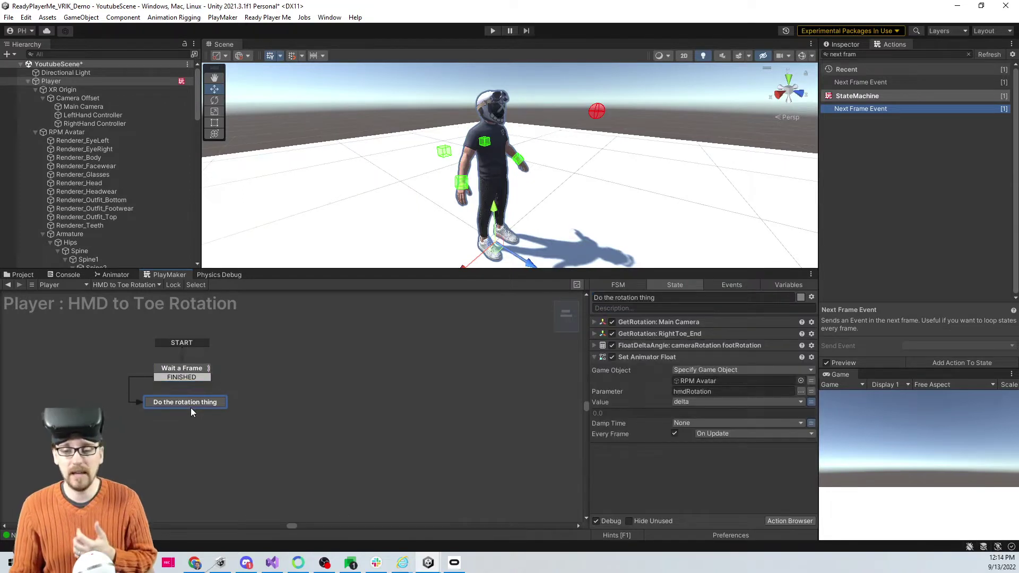
click(836, 45)
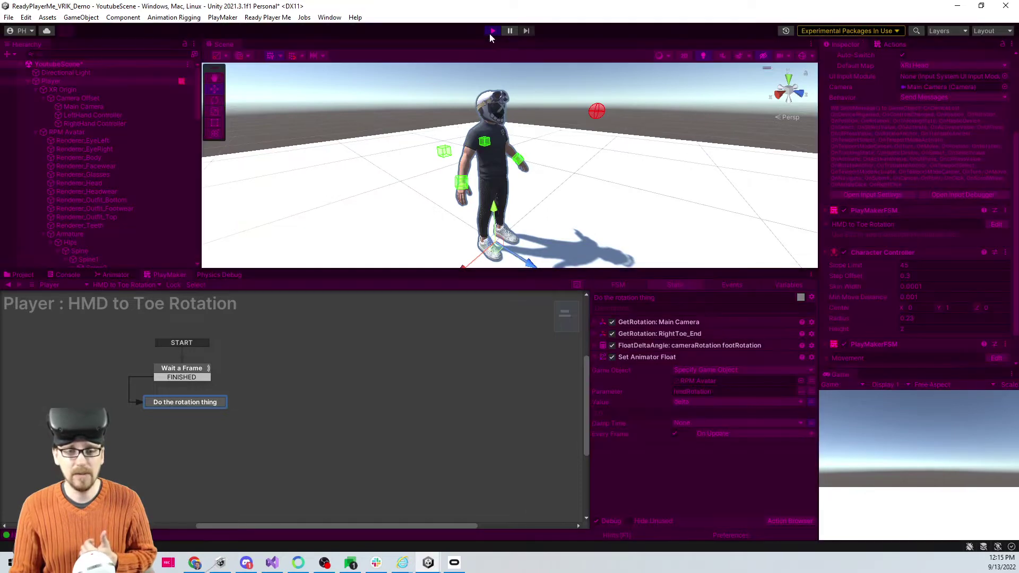
click(492, 31)
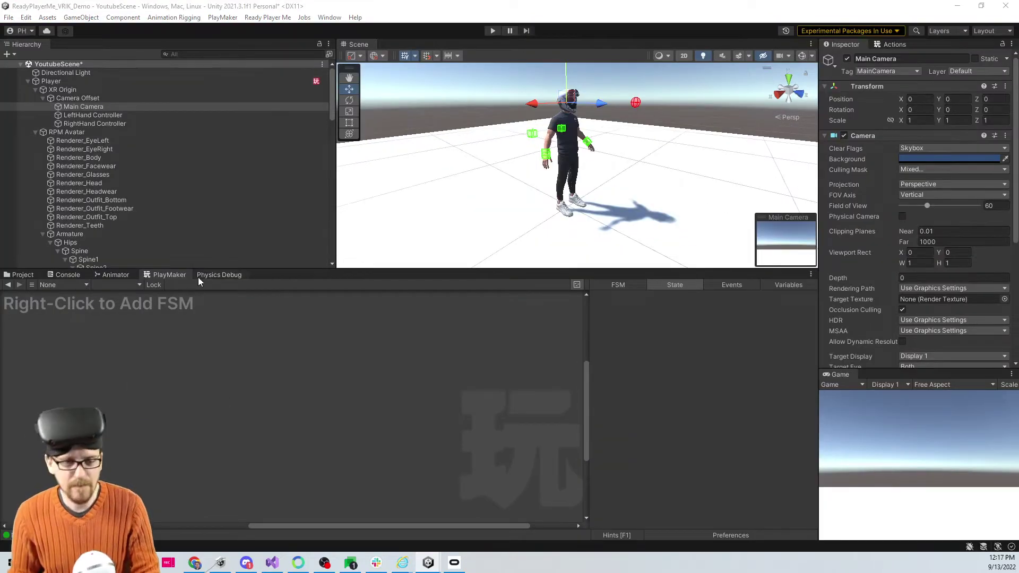
Select the Player and expand the Float Delta Angle action's settings
scroll(174, 237, down, 5)
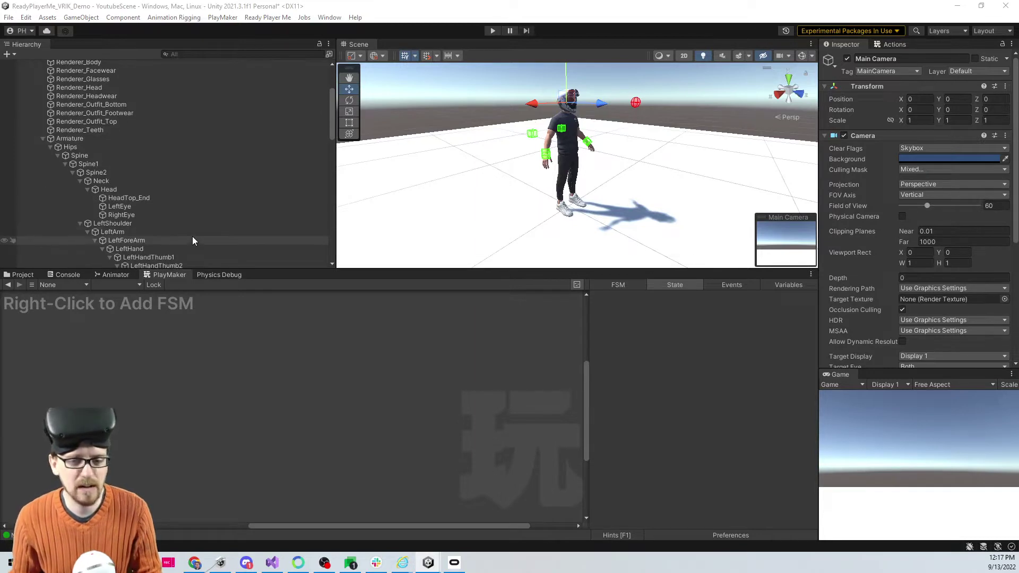
scroll(192, 240, down, 10)
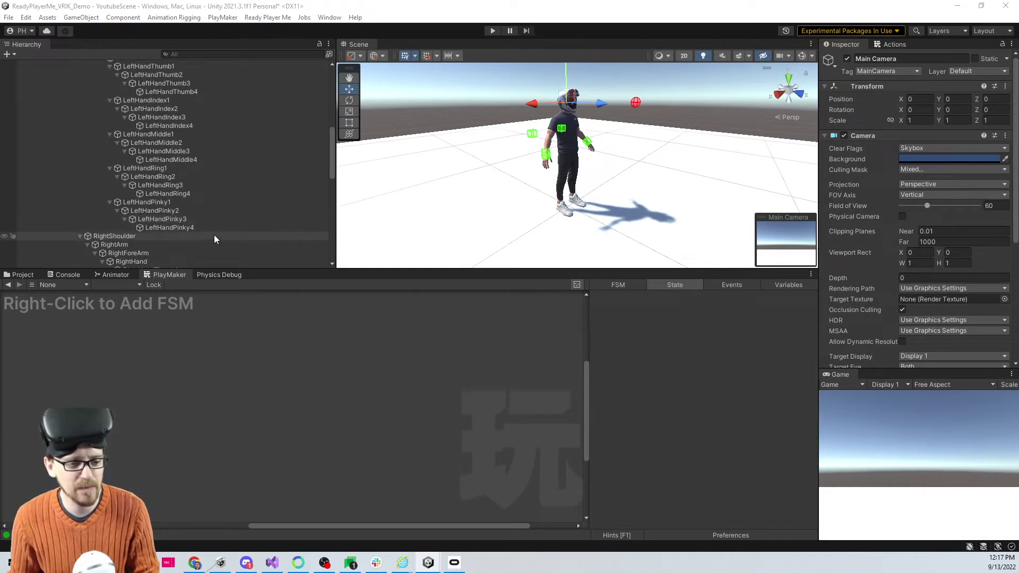
scroll(215, 235, down, 12)
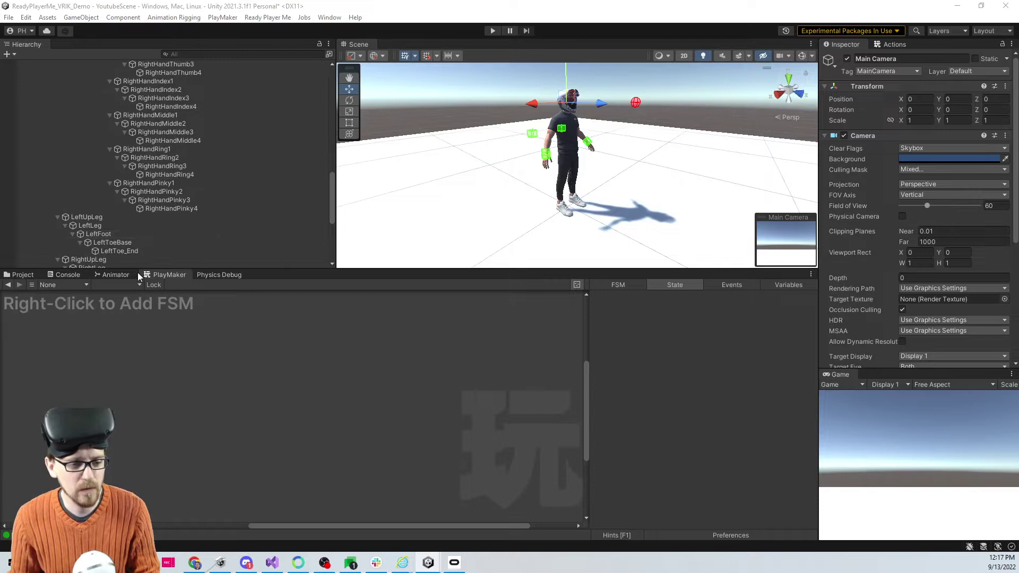
scroll(223, 180, up, 20)
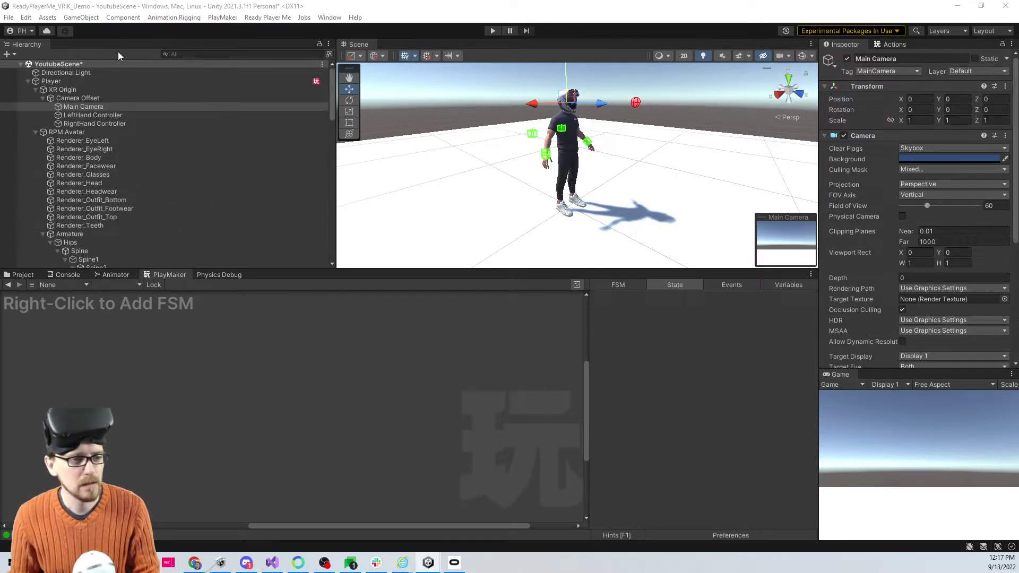
click(116, 82)
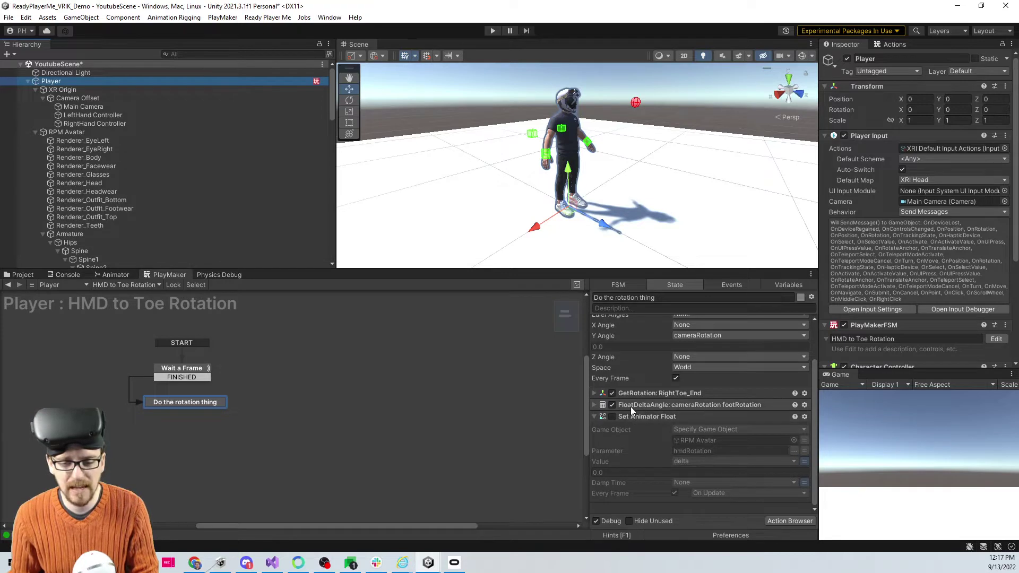
click(593, 407)
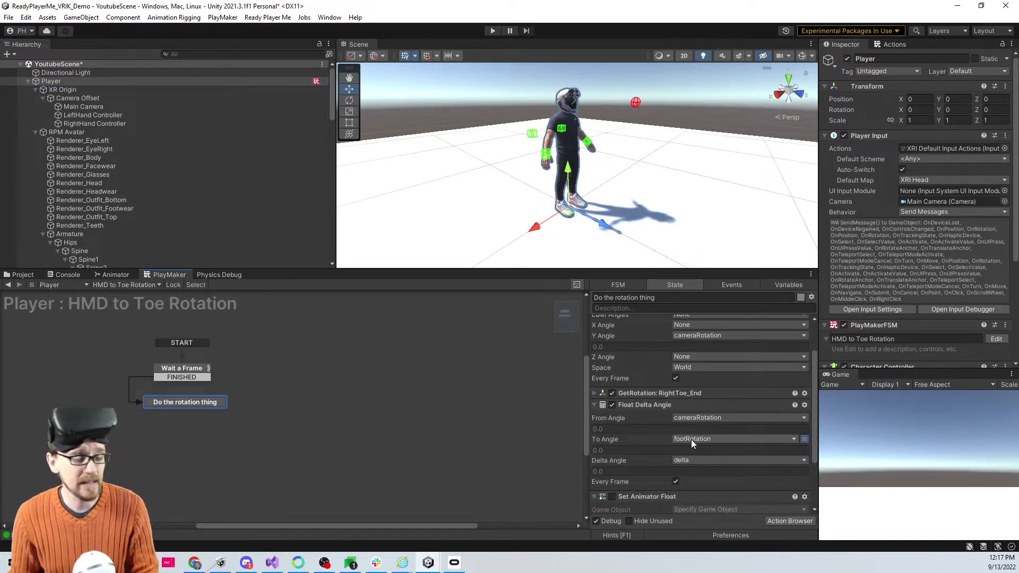
Expand the GetRotation: RightToe_End action and locate RightToe_End in the Hierarchy
scroll(130, 202, down, 10)
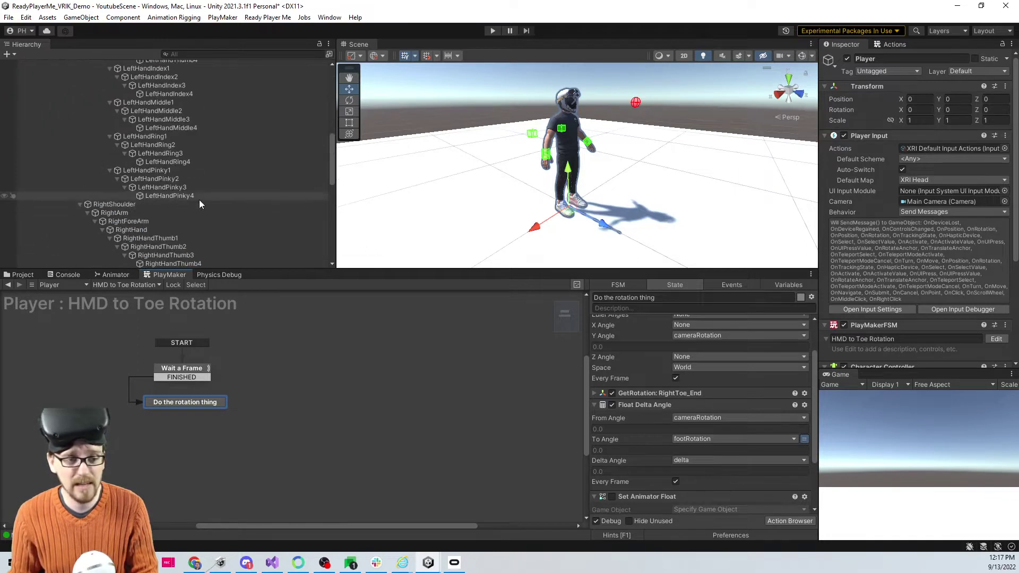
scroll(201, 204, down, 4)
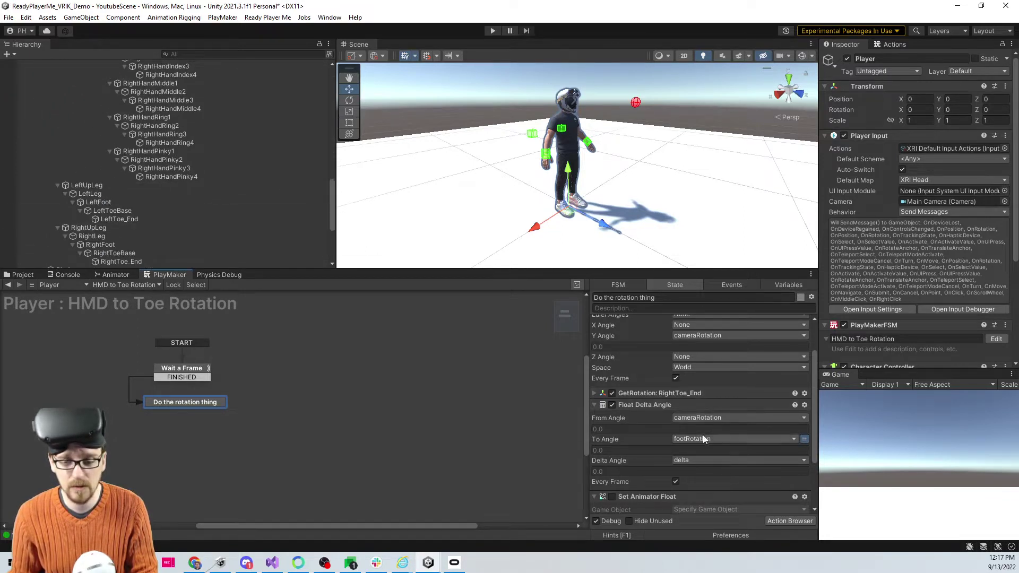
scroll(678, 412, up, 3)
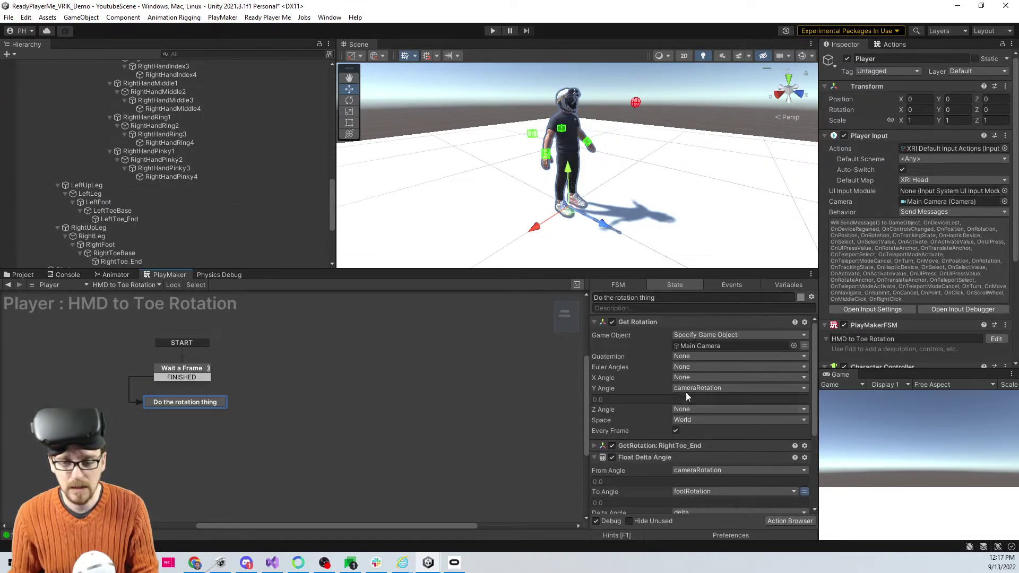
click(593, 445)
click(685, 471)
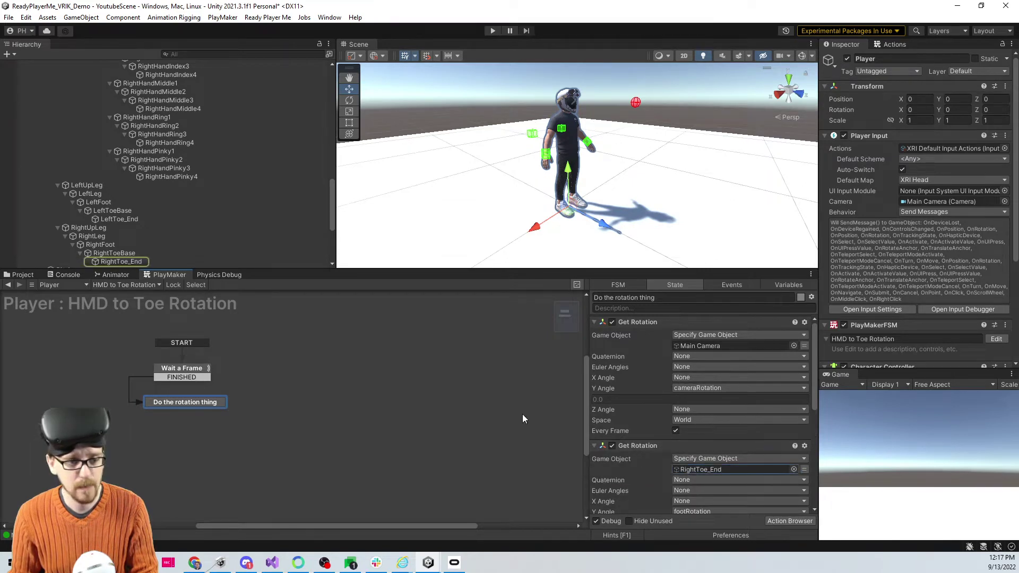
scroll(262, 246, down, 3)
Create an empty child named RightToeTip under RightToe_End, then collapse RPM Avatar
click(131, 197)
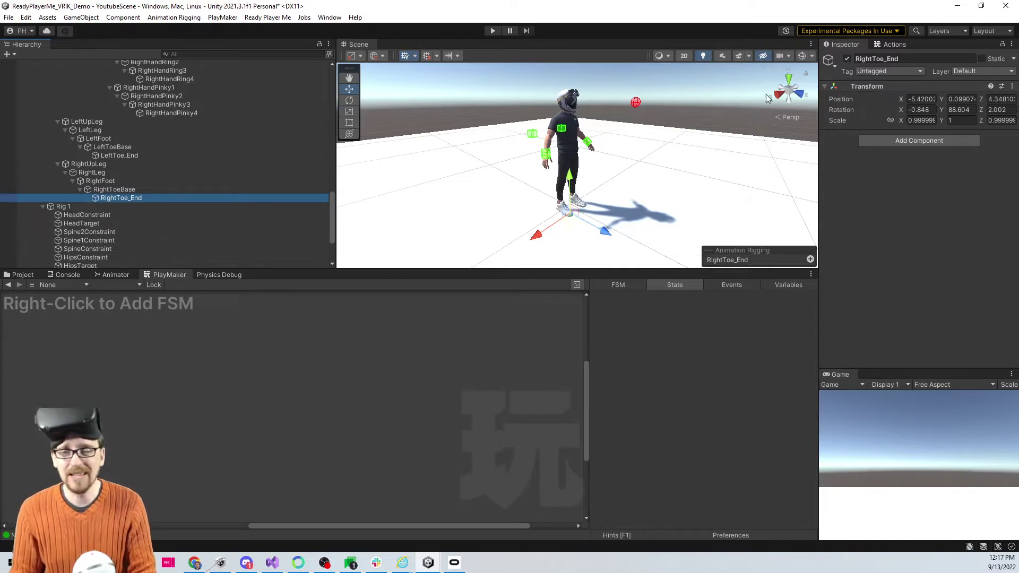
right_click(139, 200)
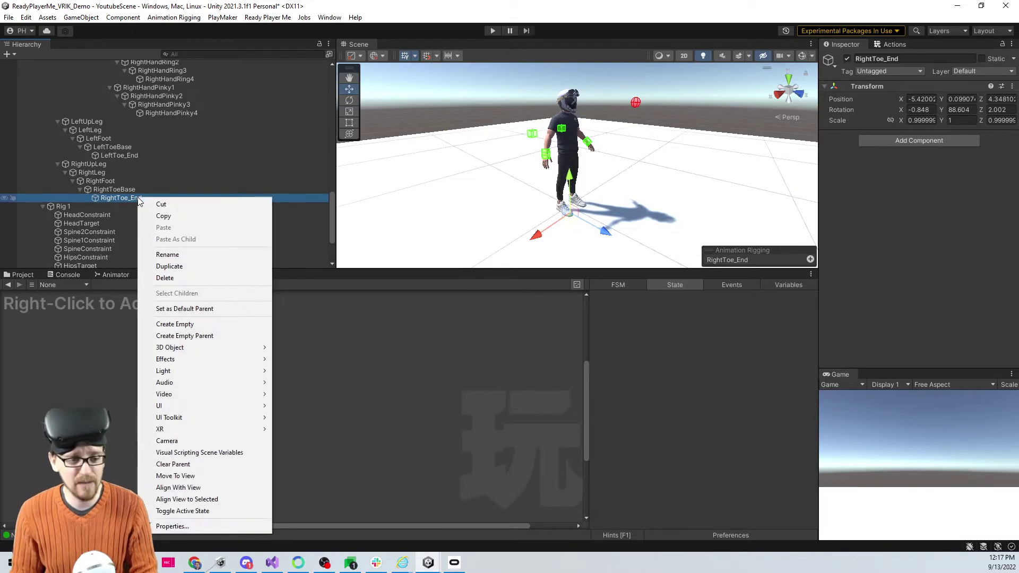
click(225, 323)
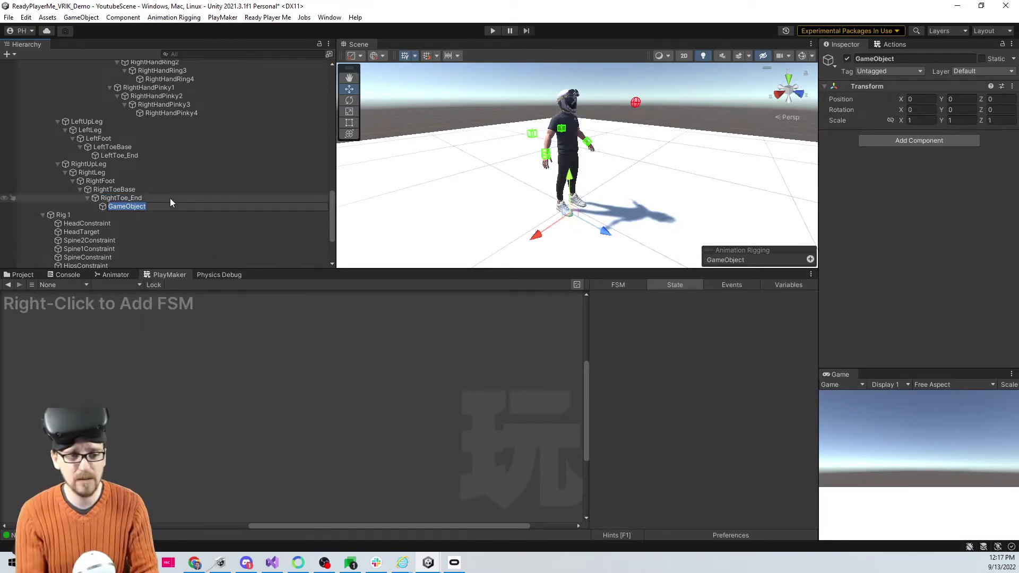
text(RightToeTip)
key(Return)
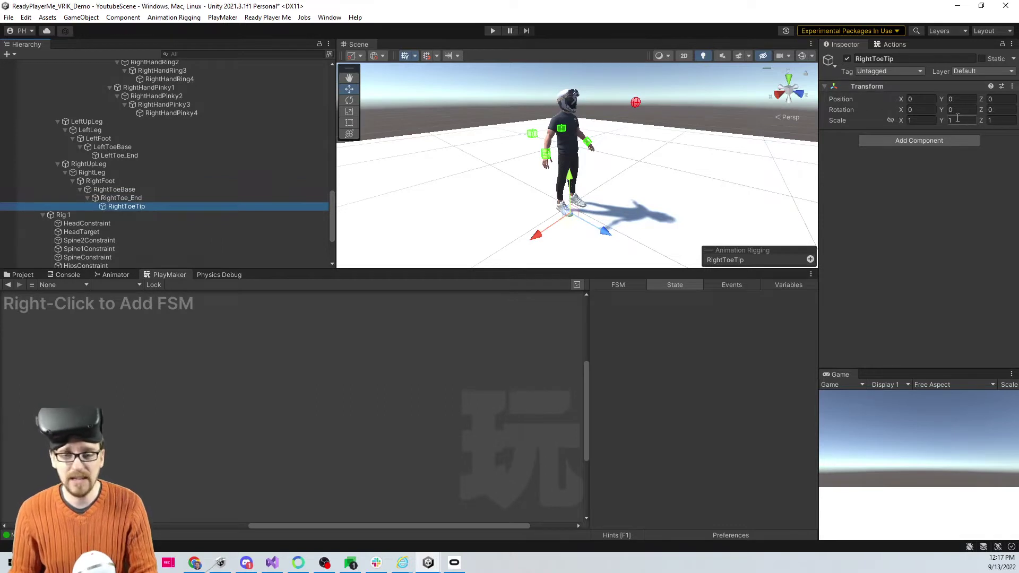
scroll(254, 192, up, 20)
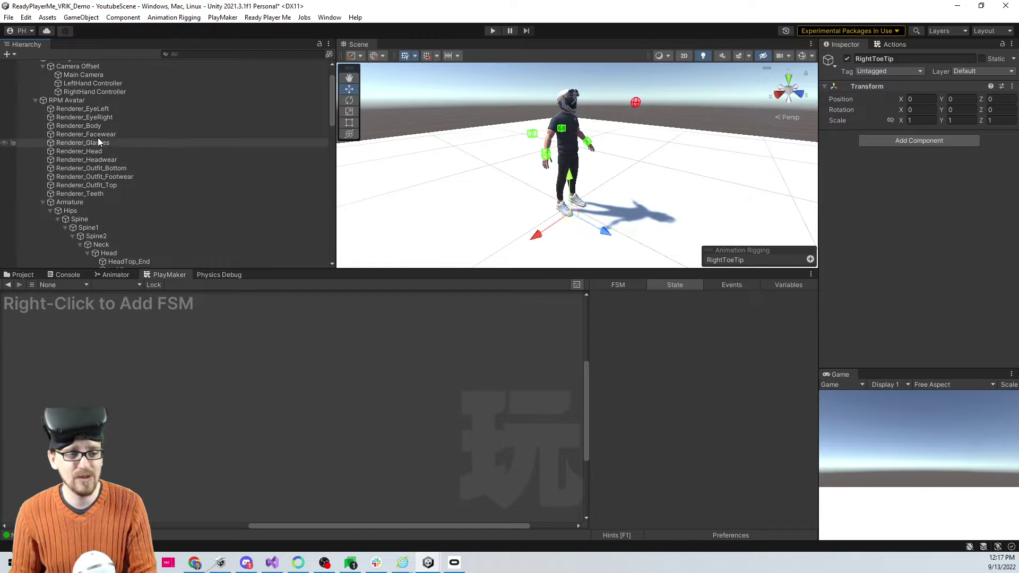
click(36, 100)
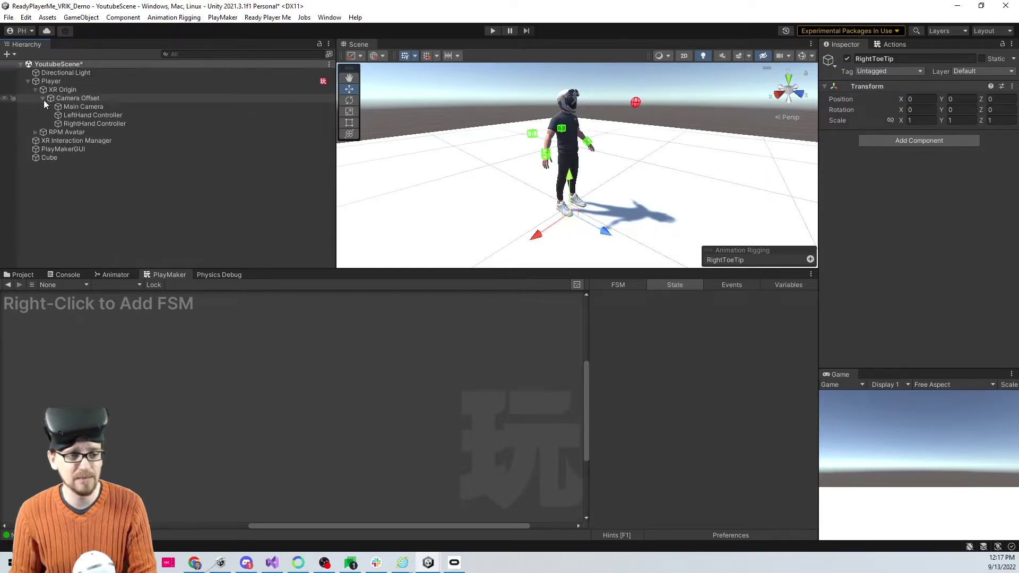
Point the toe Get Rotation action at RightToeTip instead of RightToe_End, then enter Play mode
click(74, 80)
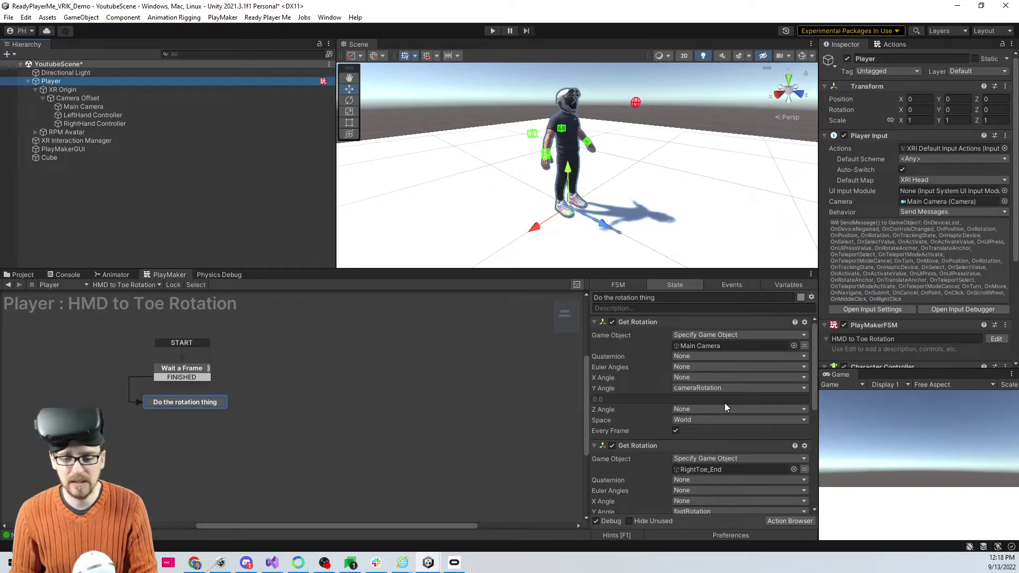
click(793, 469)
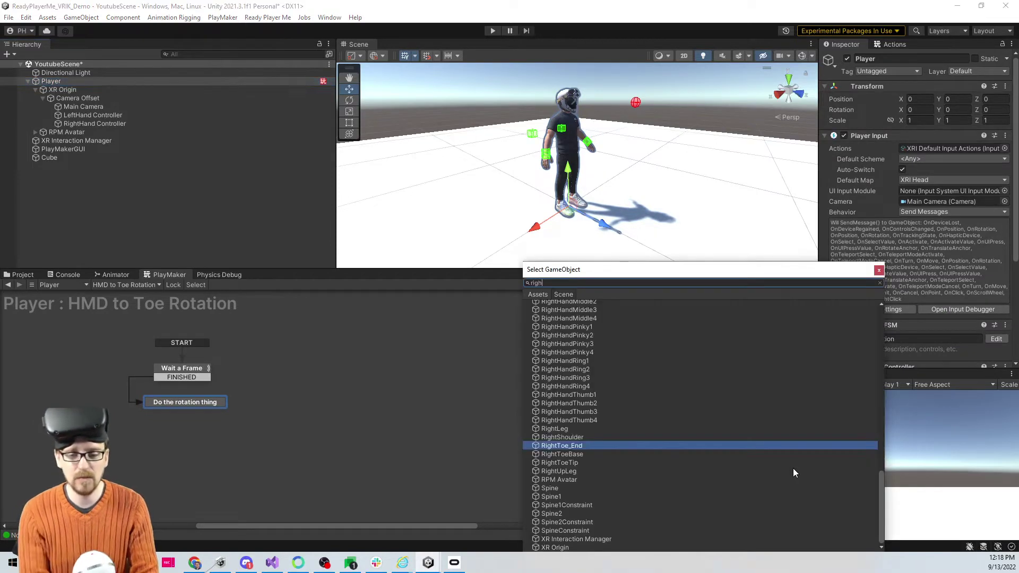
text(righttoe)
key(Down)
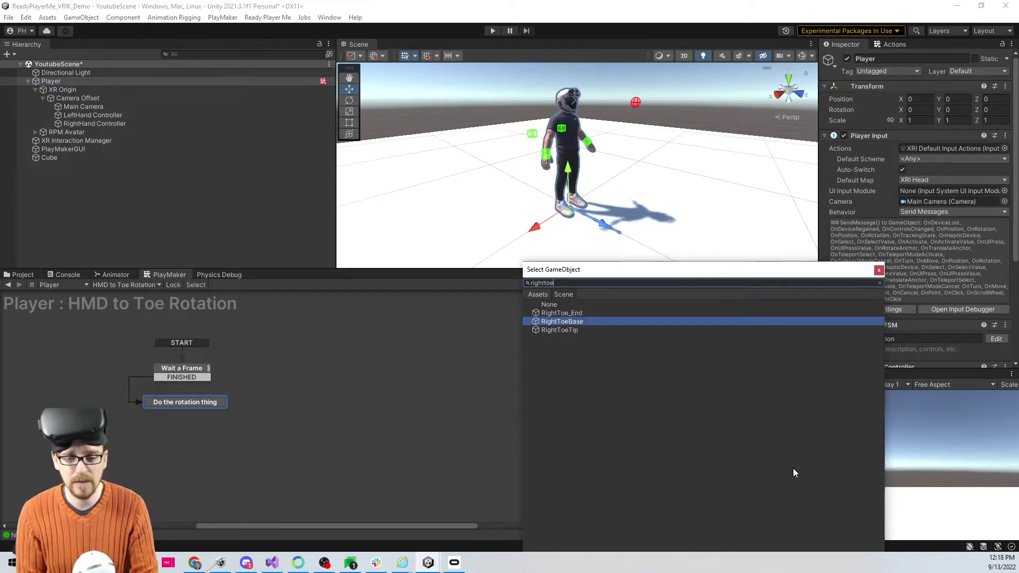
key(Down)
key(Return)
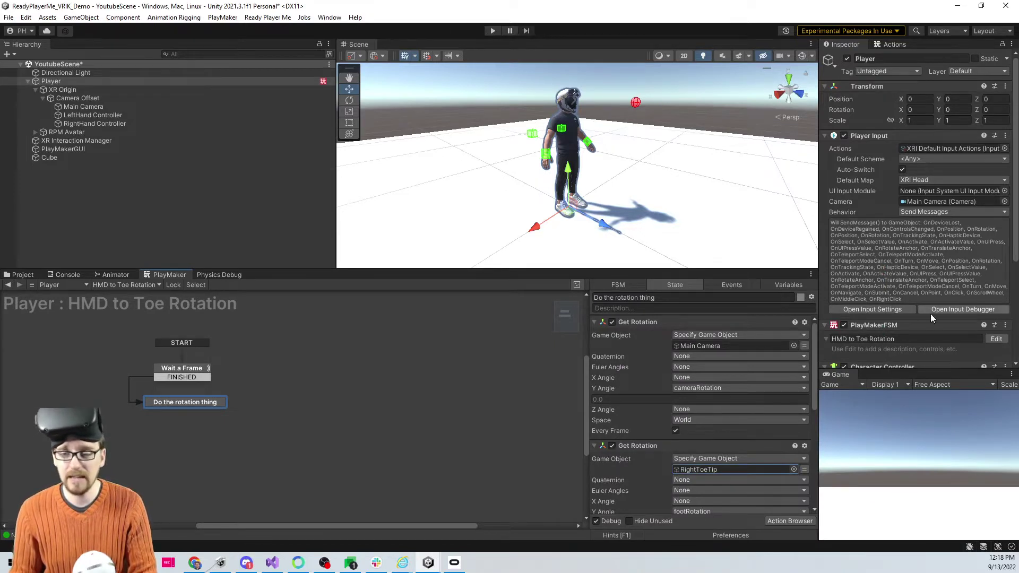
click(494, 31)
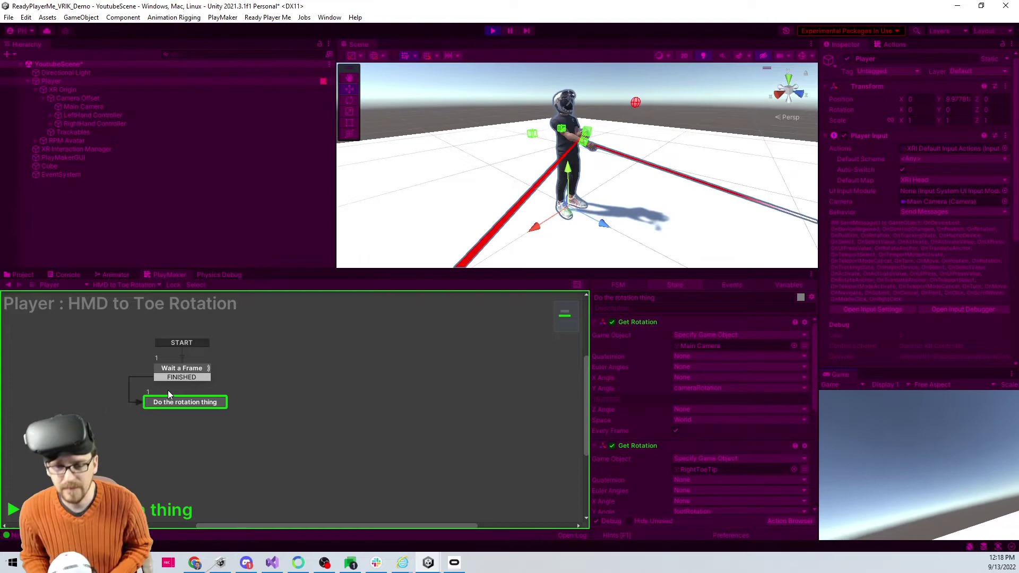
During Play mode, enable the Set Animator Float action and test rotation with the headset
scroll(645, 395, down, 5)
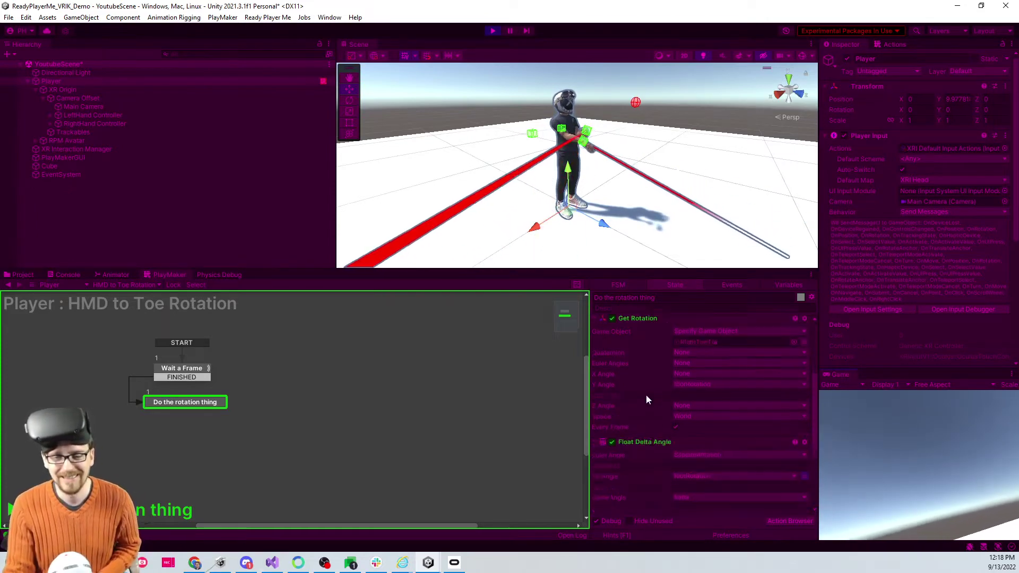
scroll(646, 395, down, 3)
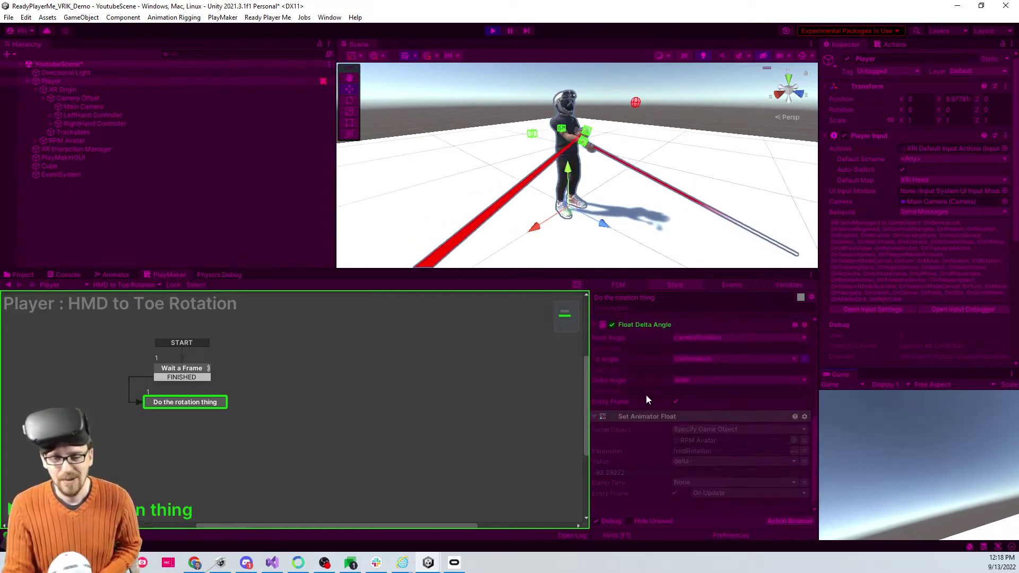
click(612, 416)
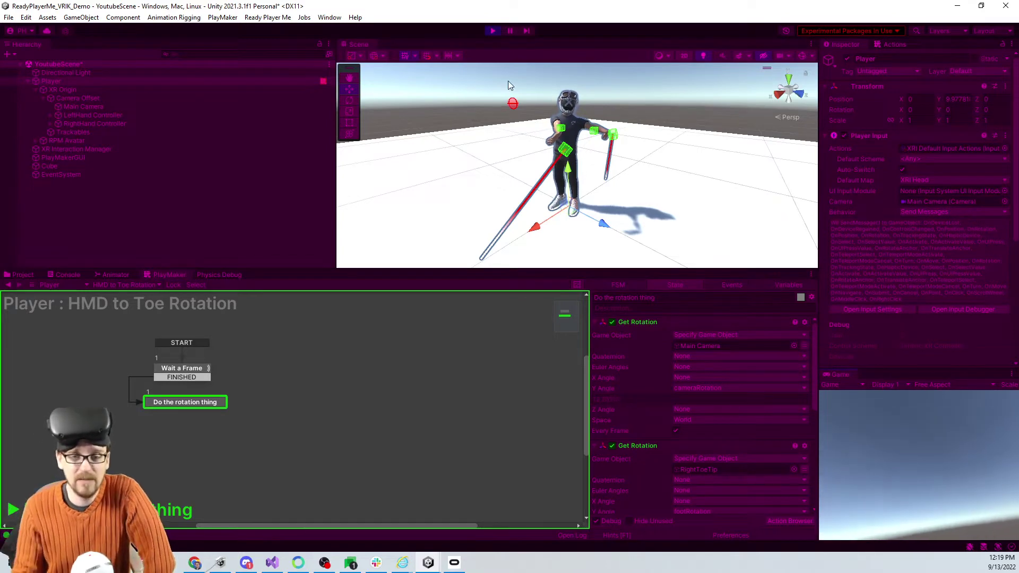
scroll(695, 397, down, 10)
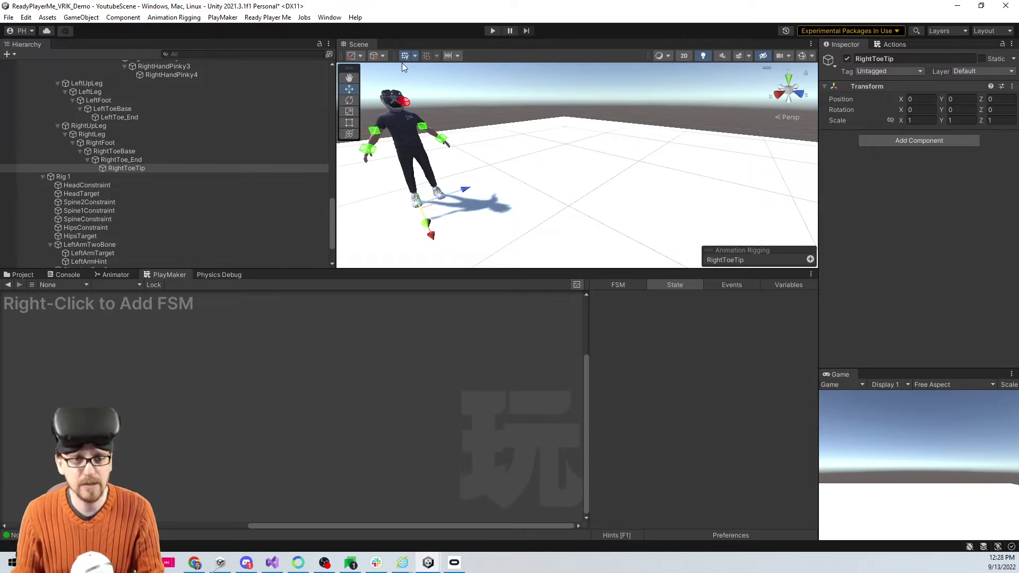
Keep handles in Local orientation and enter 90 for RightToeTip's rotation
click(377, 56)
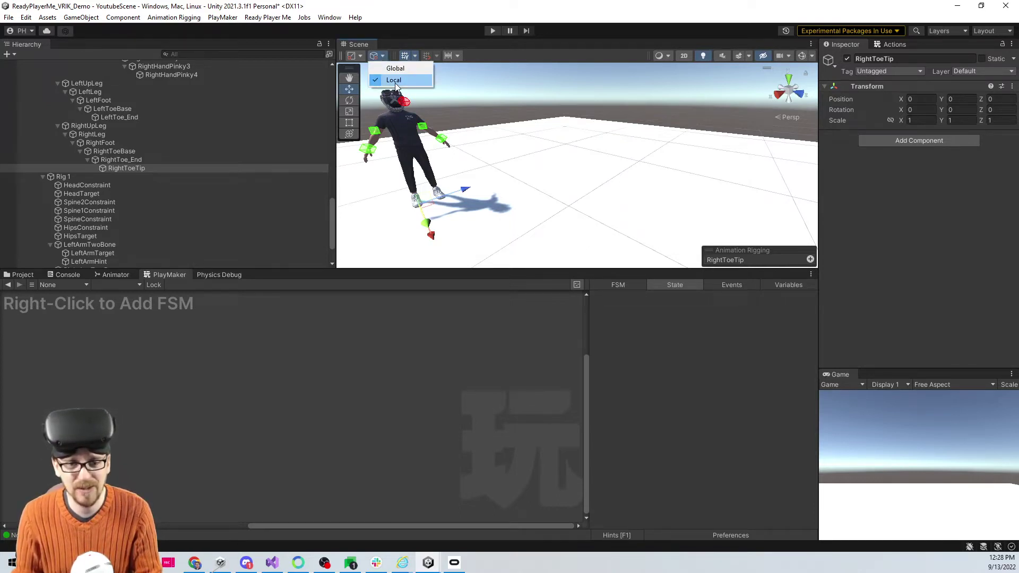
click(400, 23)
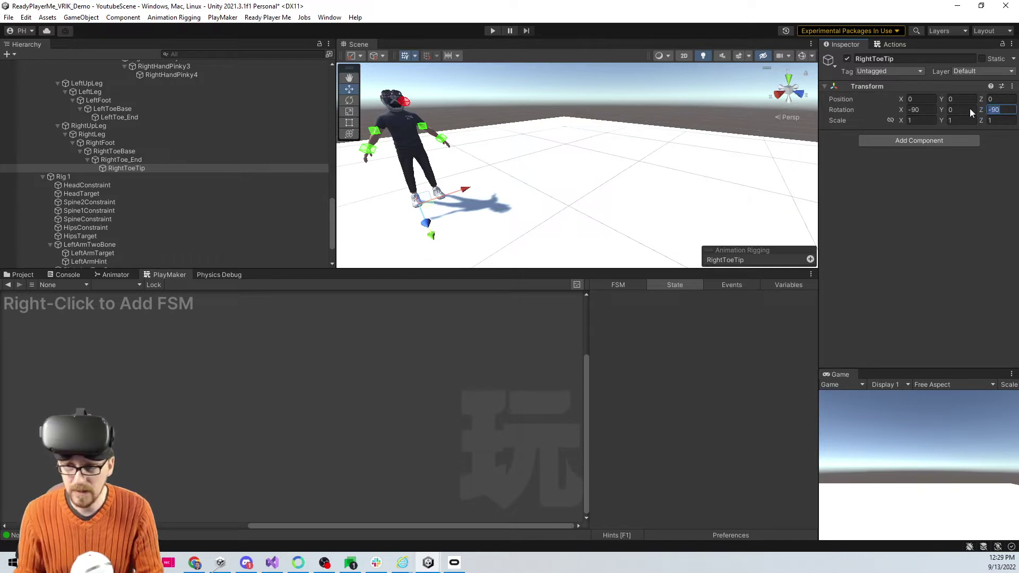
text(90)
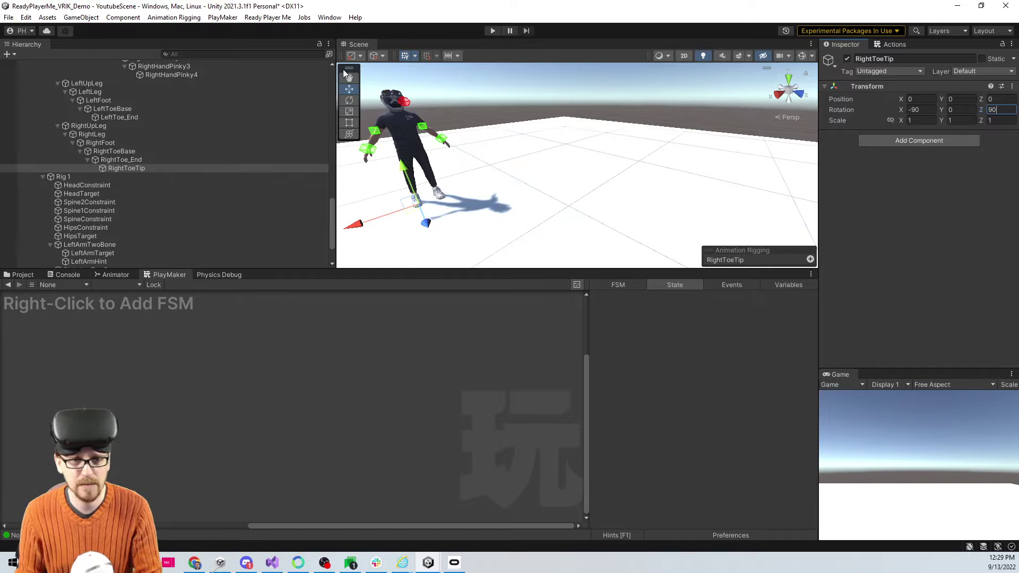
Compare Global and Local handle orientation, finally leaving the gizmo on Global
click(380, 59)
click(397, 66)
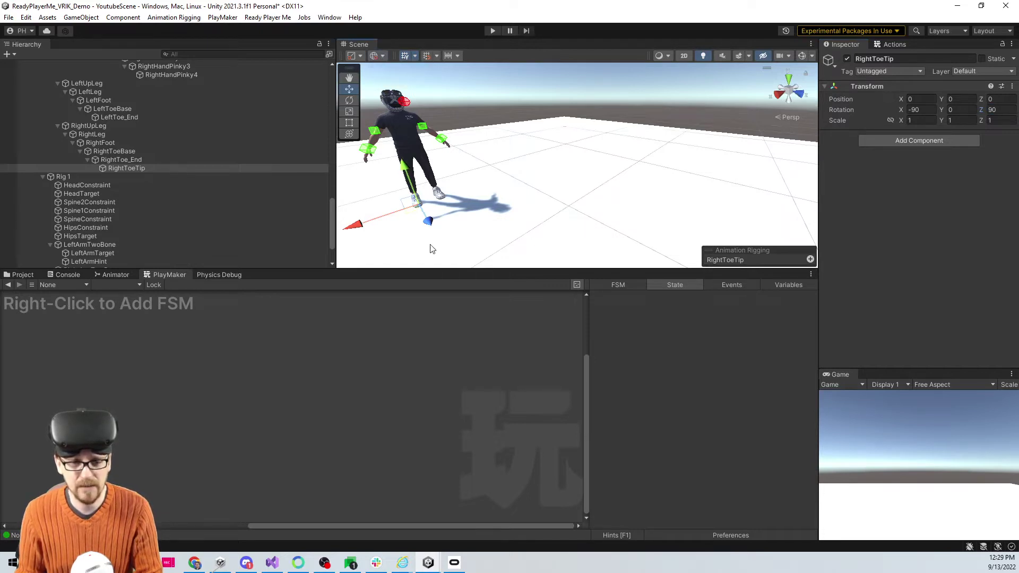
click(383, 56)
click(392, 79)
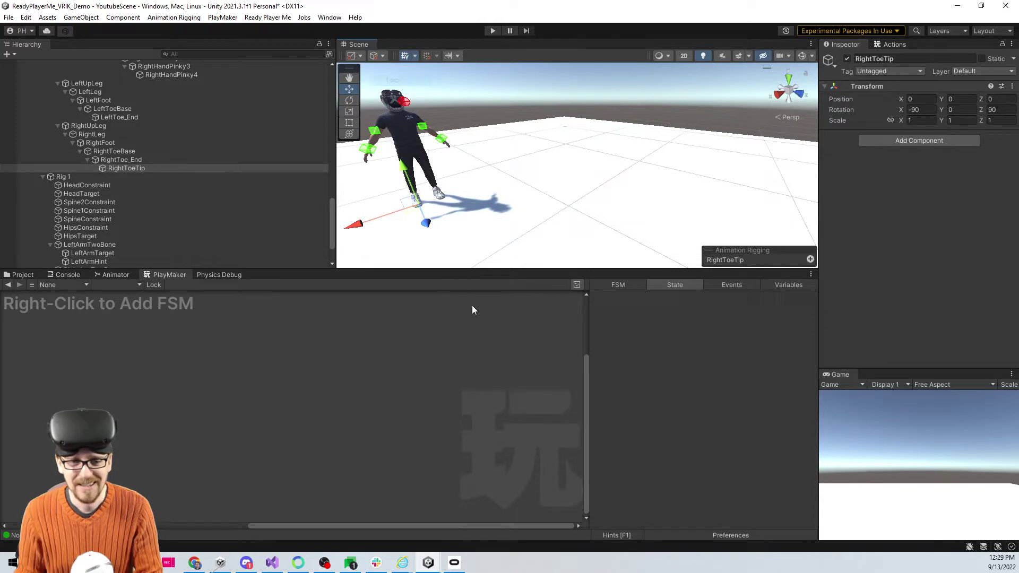
click(383, 56)
click(397, 66)
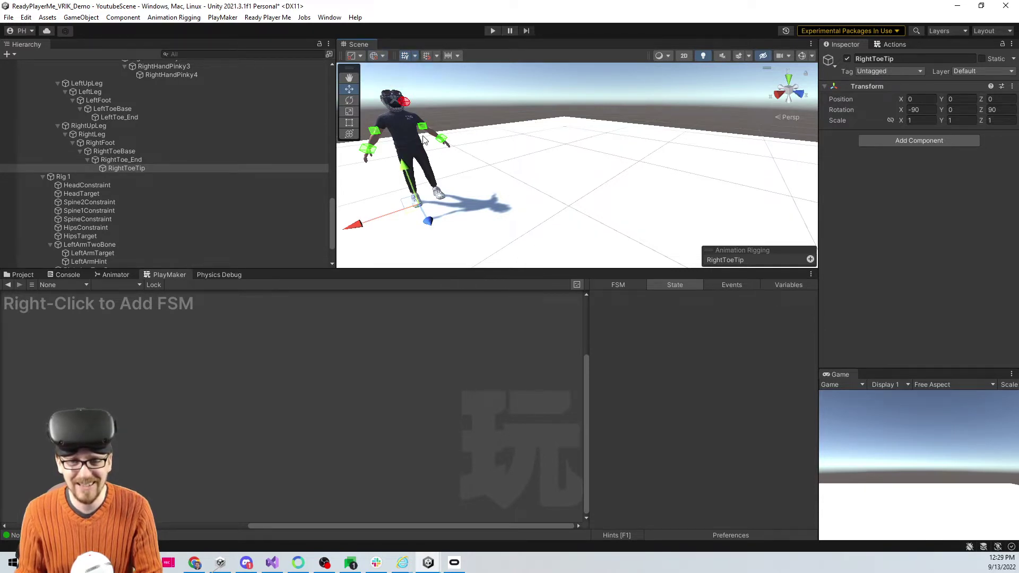
Select the Player, re-tick the Set Animator Float action, and enter Play mode
scroll(254, 170, up, 10)
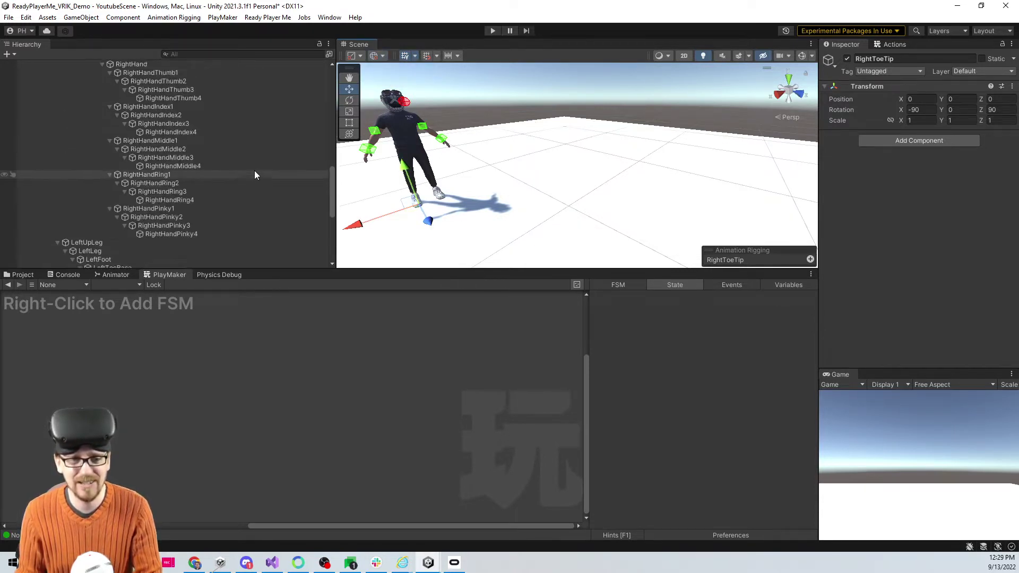
scroll(329, 148, up, 8)
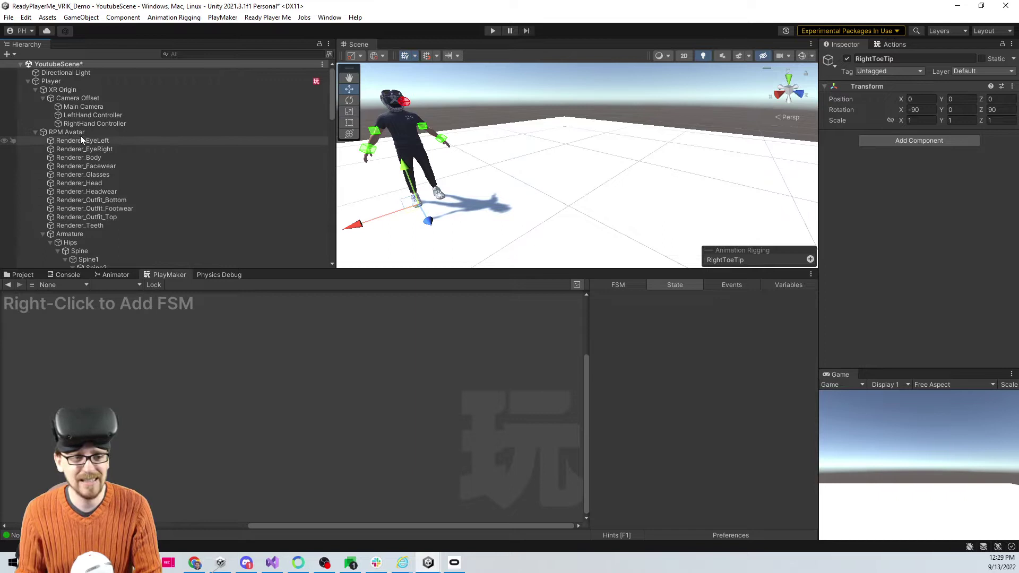
click(45, 82)
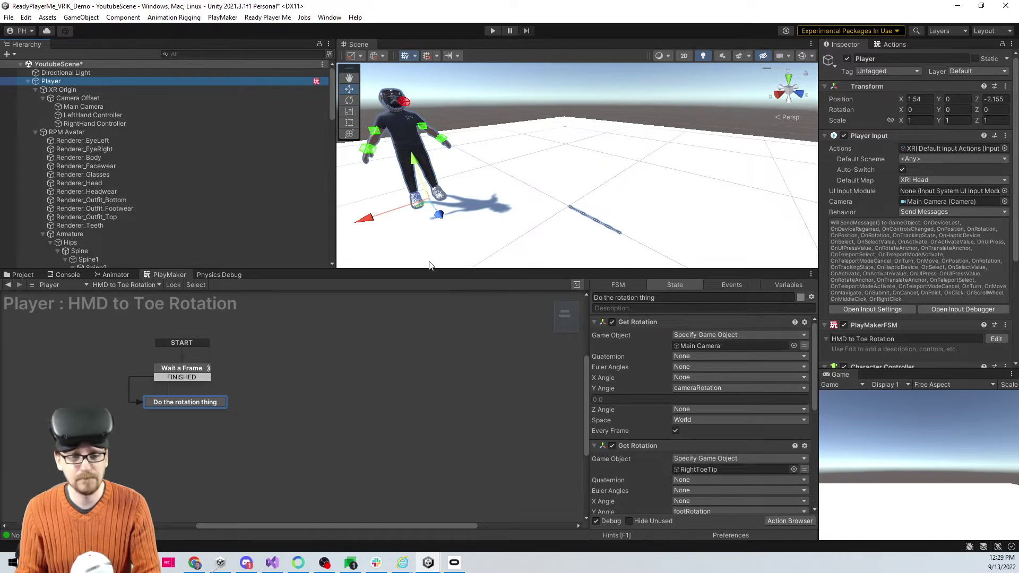
scroll(642, 452, down, 4)
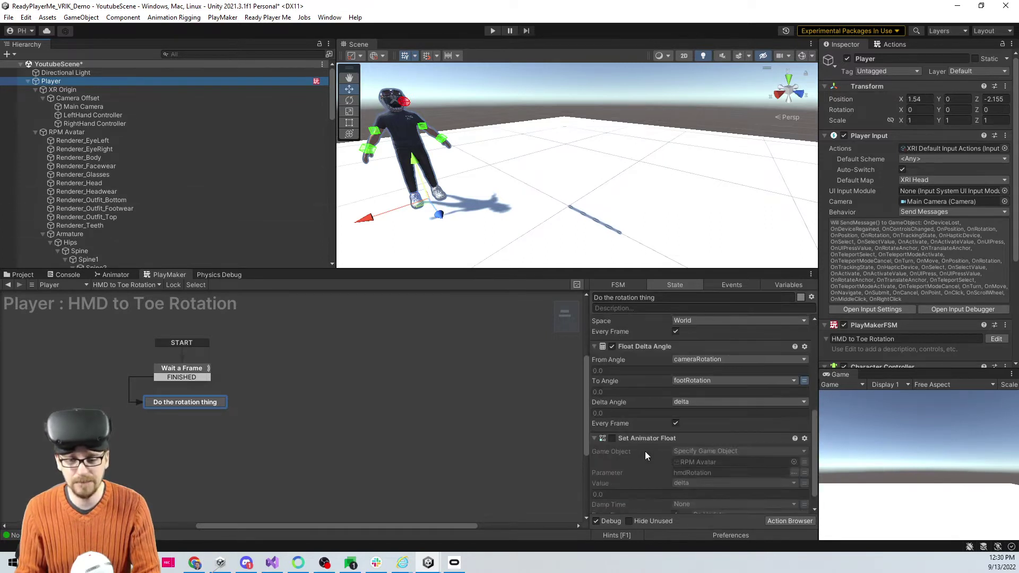
click(611, 438)
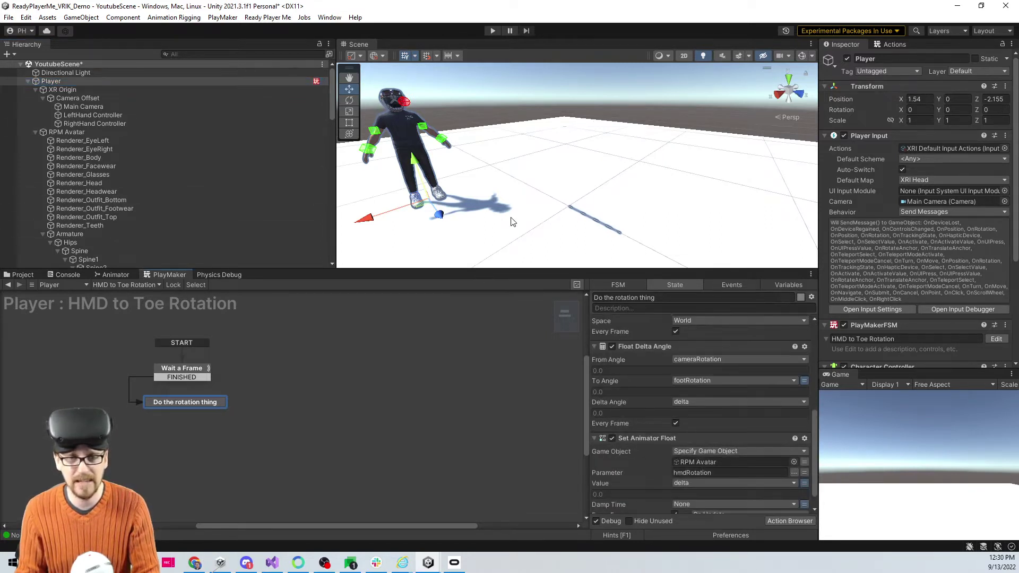
click(493, 31)
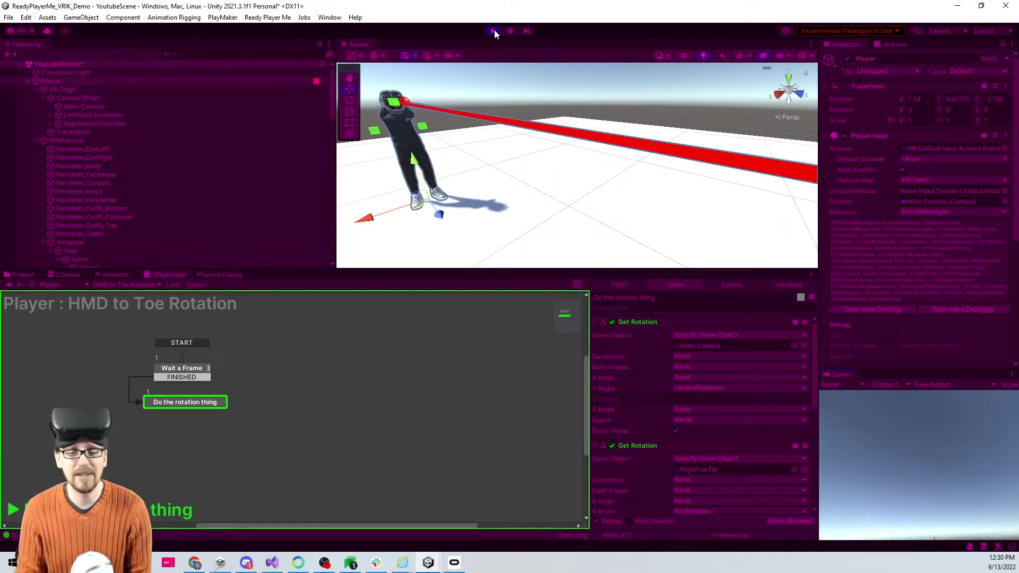
Stop Play, set the Player's Position X to 0, and run the scene again
click(493, 30)
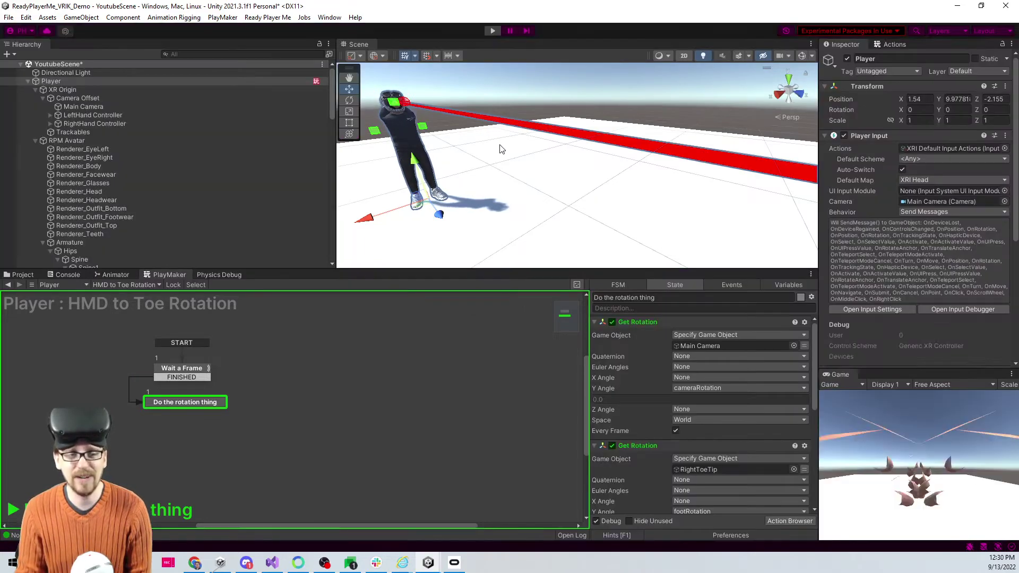
click(105, 85)
click(919, 99)
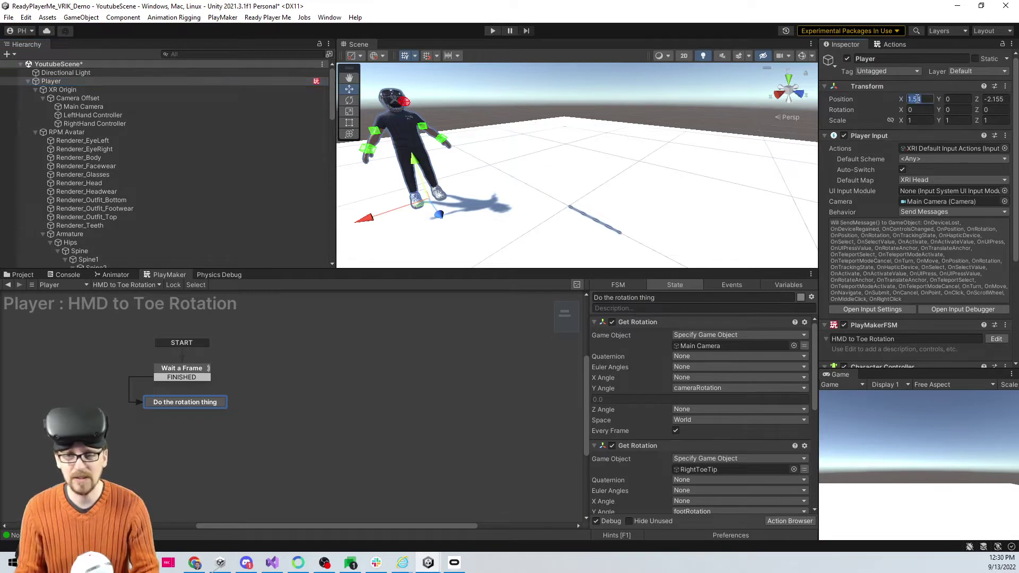
text(0)
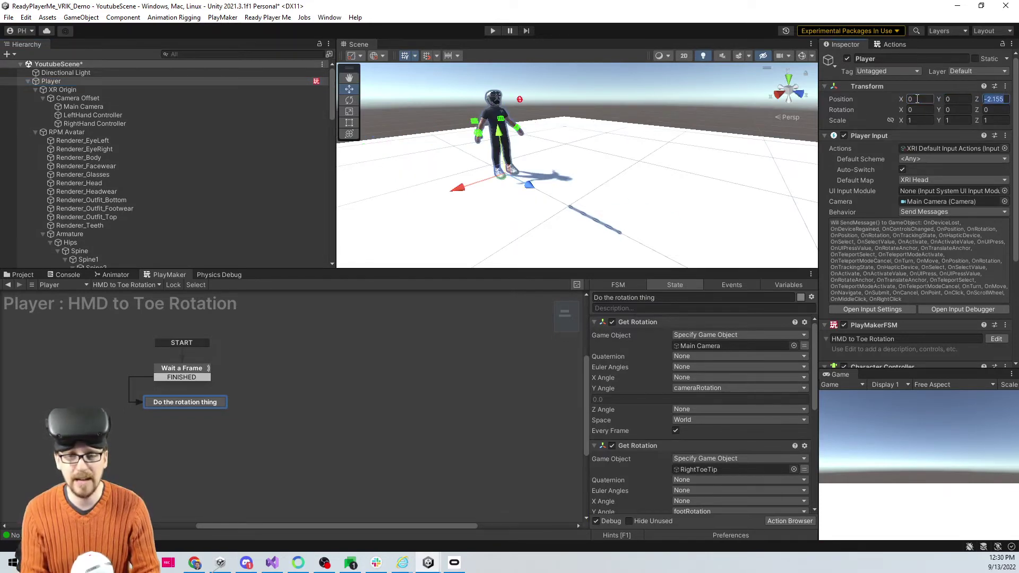
text(0)
click(493, 31)
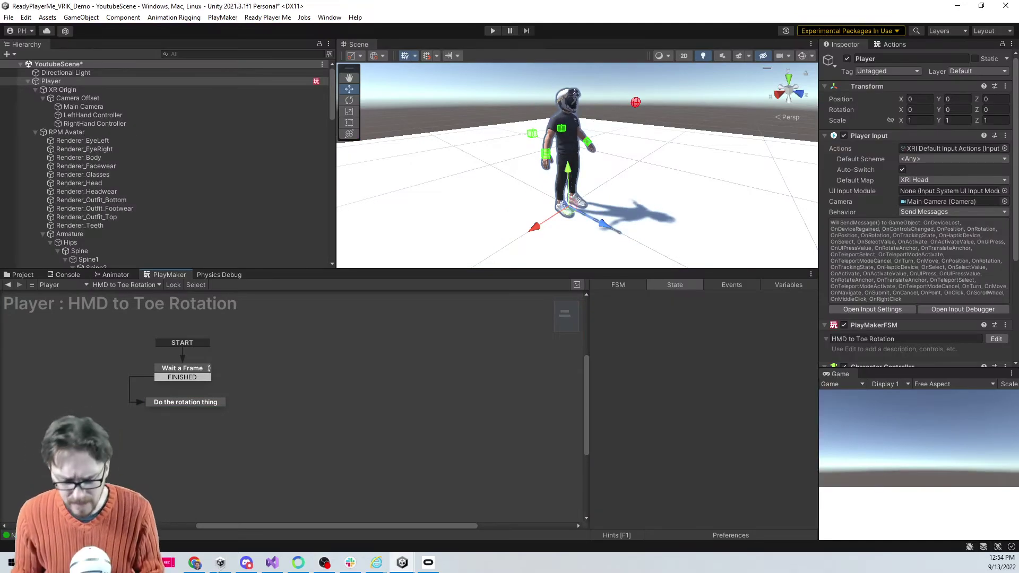
key(alt+Tab)
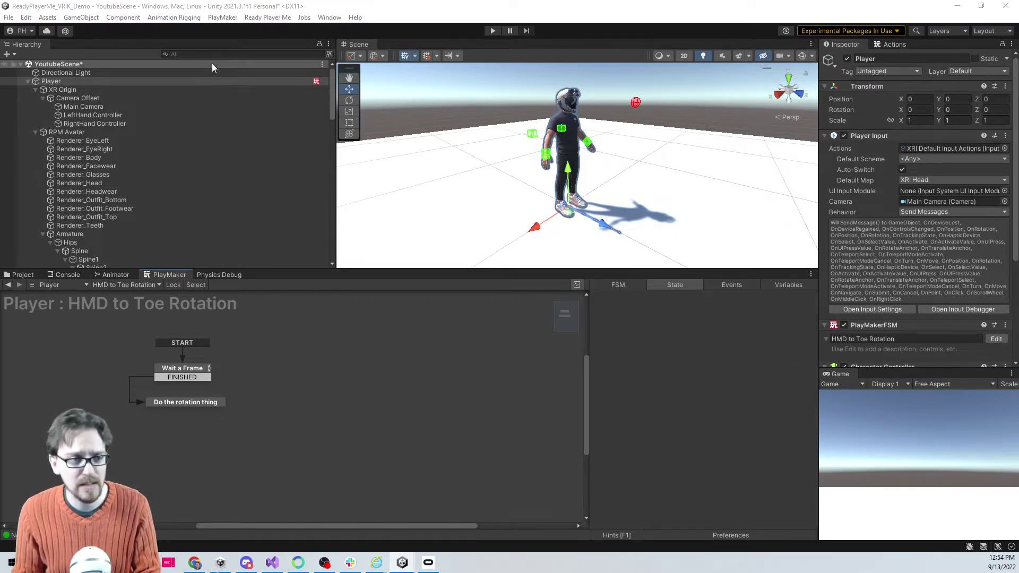
click(205, 81)
scroll(909, 167, down, 5)
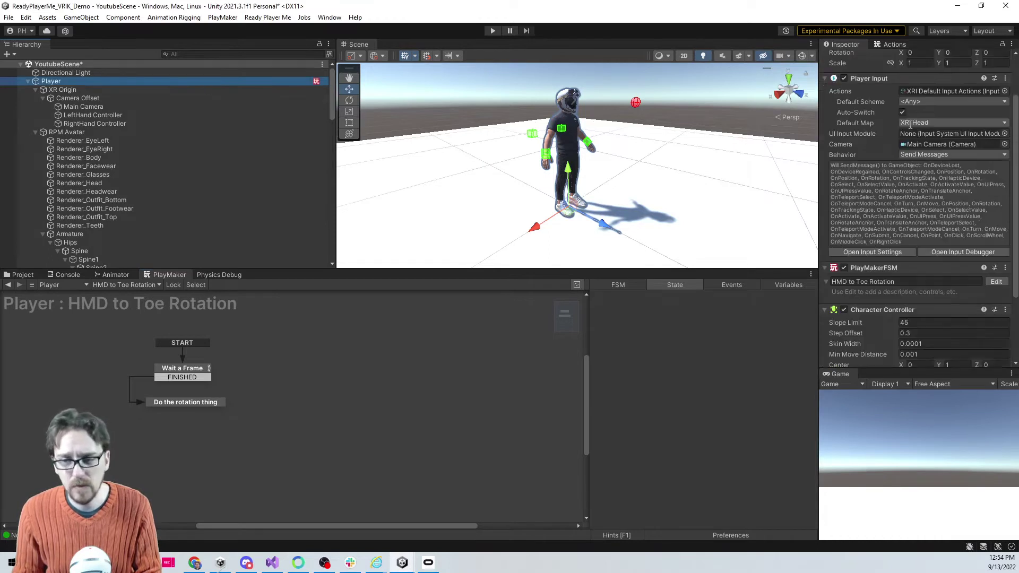
click(927, 355)
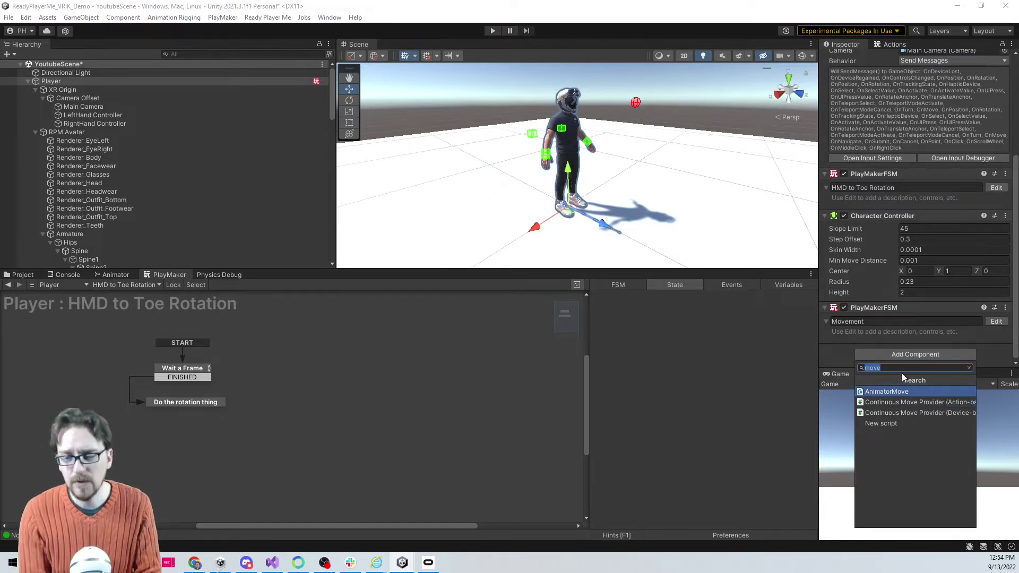
text(turn)
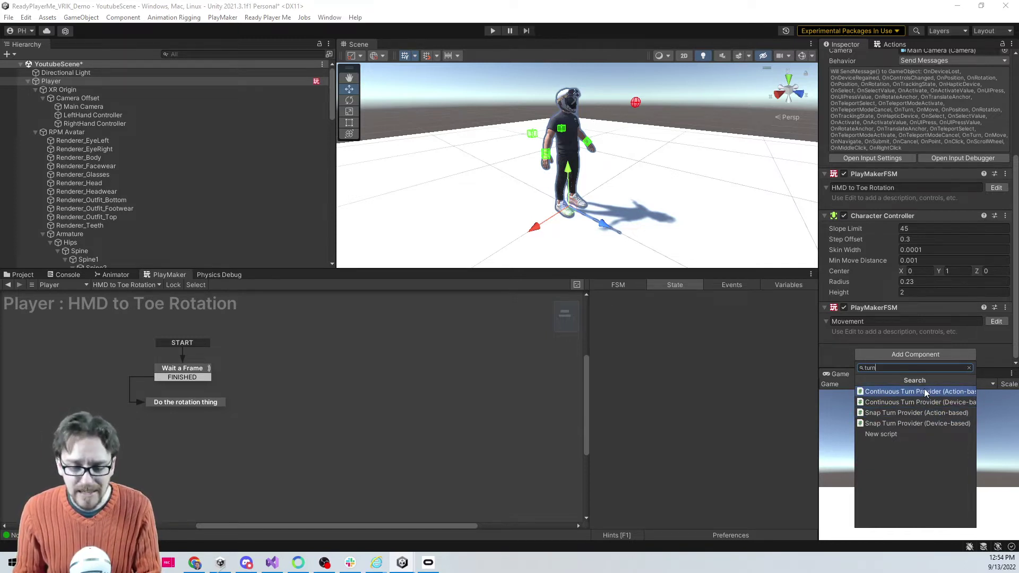
click(993, 334)
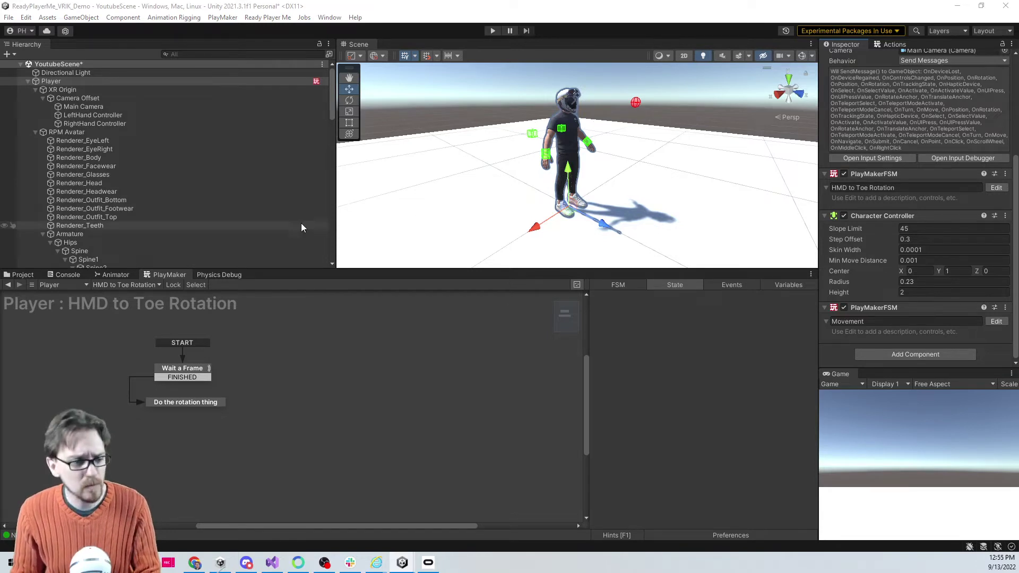
Add a new FSM to the Player and name it Rotation
click(132, 285)
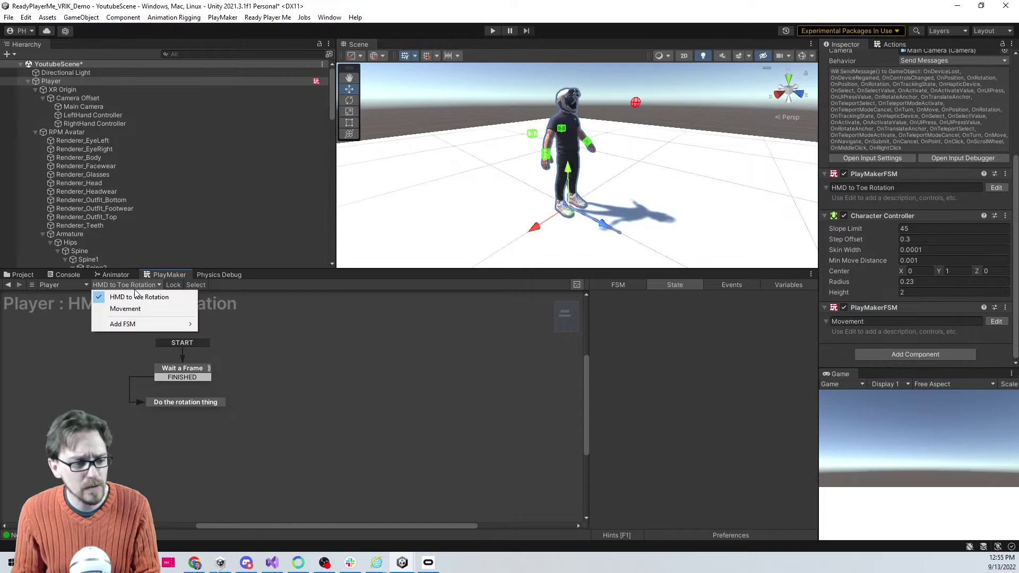
mouse_move(144, 325)
click(225, 324)
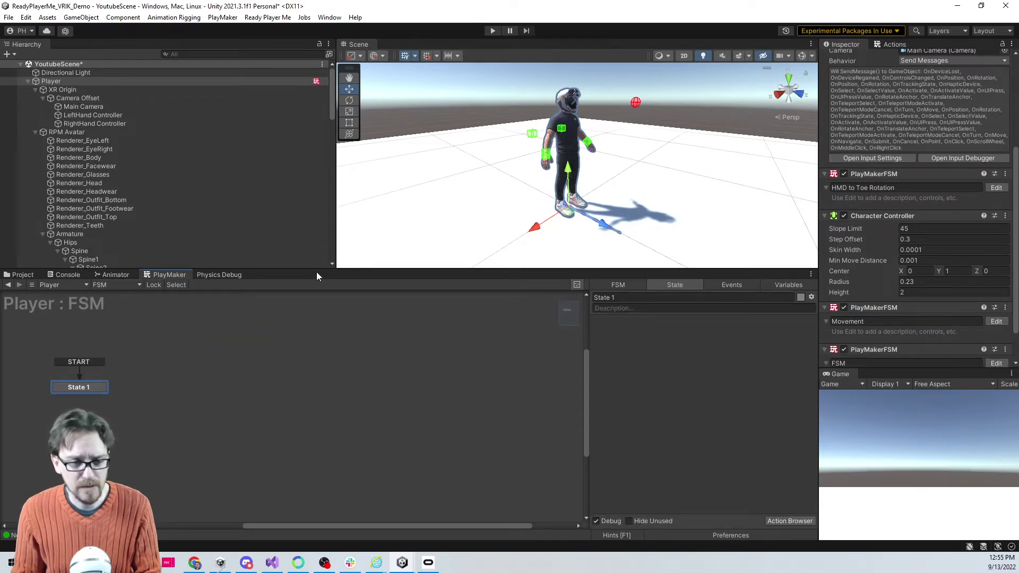
drag(317, 270, 345, 203)
scroll(974, 333, down, 2)
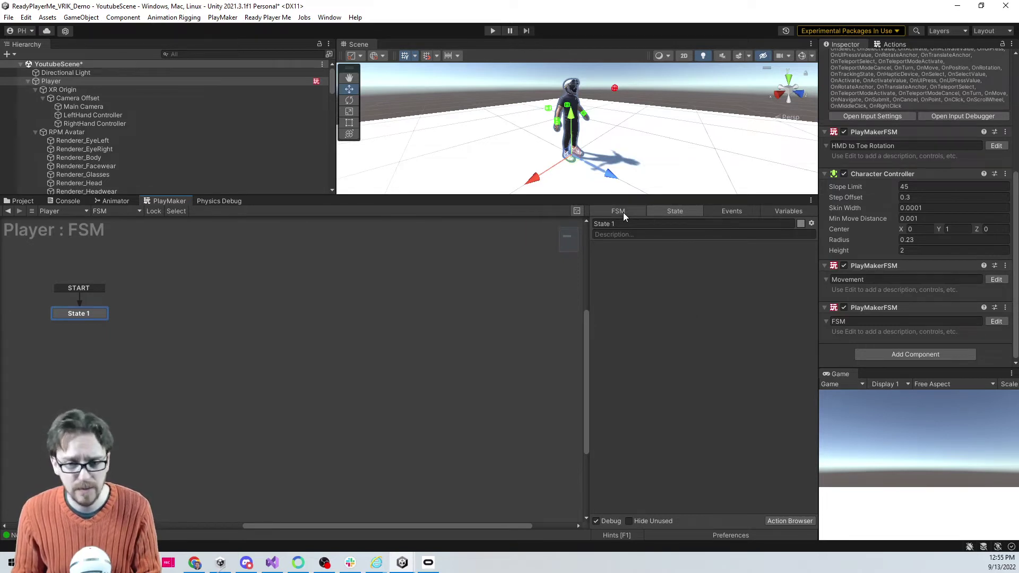
click(885, 321)
text(Rotation)
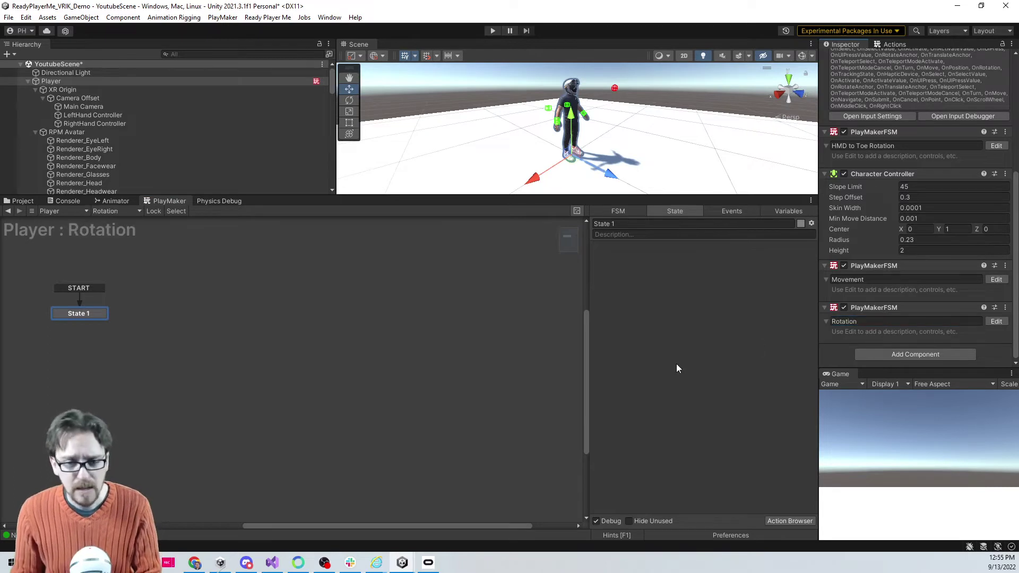
Add a Player Input Get Vector2 action to State 1 from the Action Browser
double_click(680, 345)
text(player inpu)
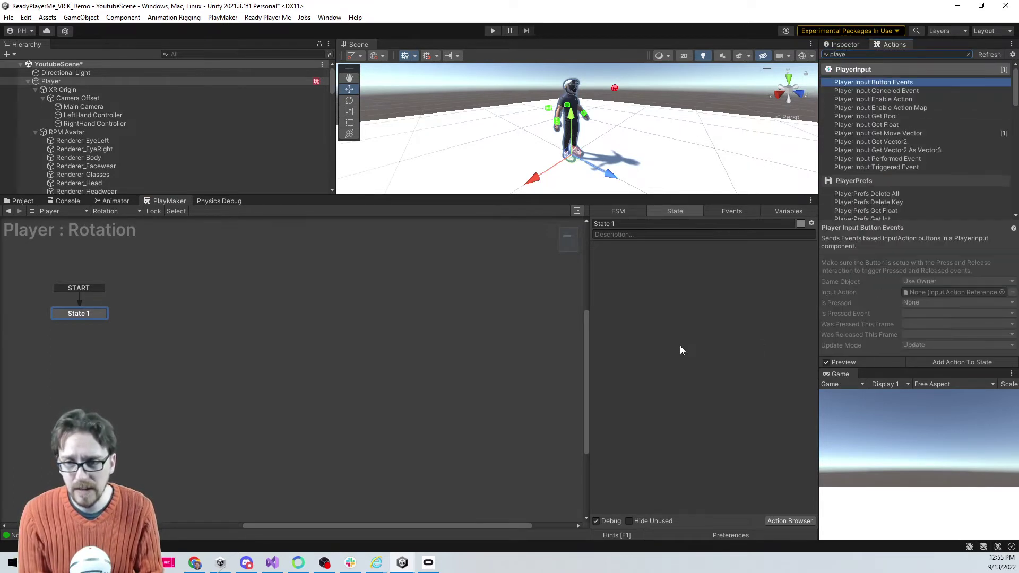
key(Down)
key(Down)
key(Down)
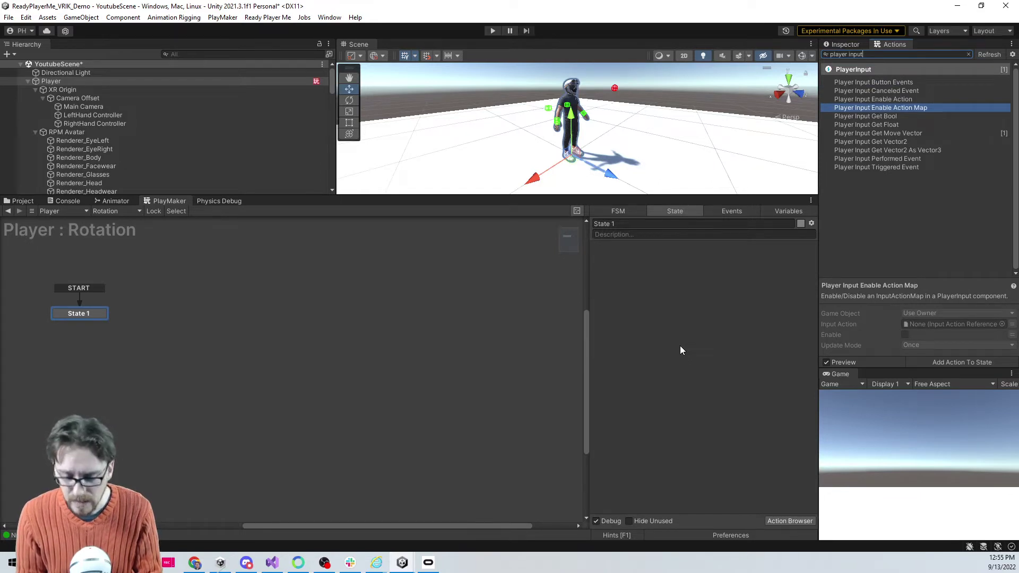
key(Down)
key(Down)
key(Down)
key(Down)
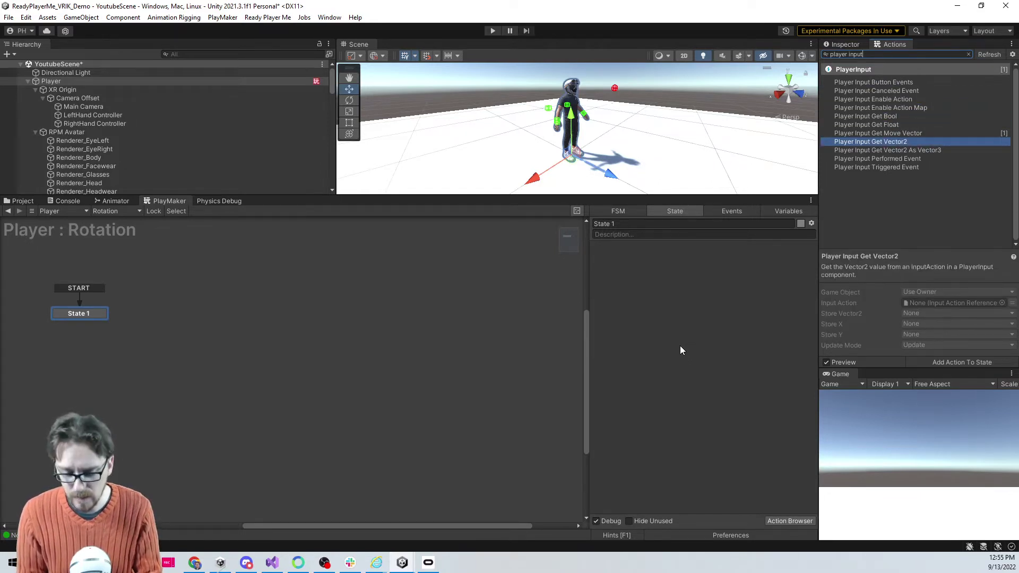
key(Return)
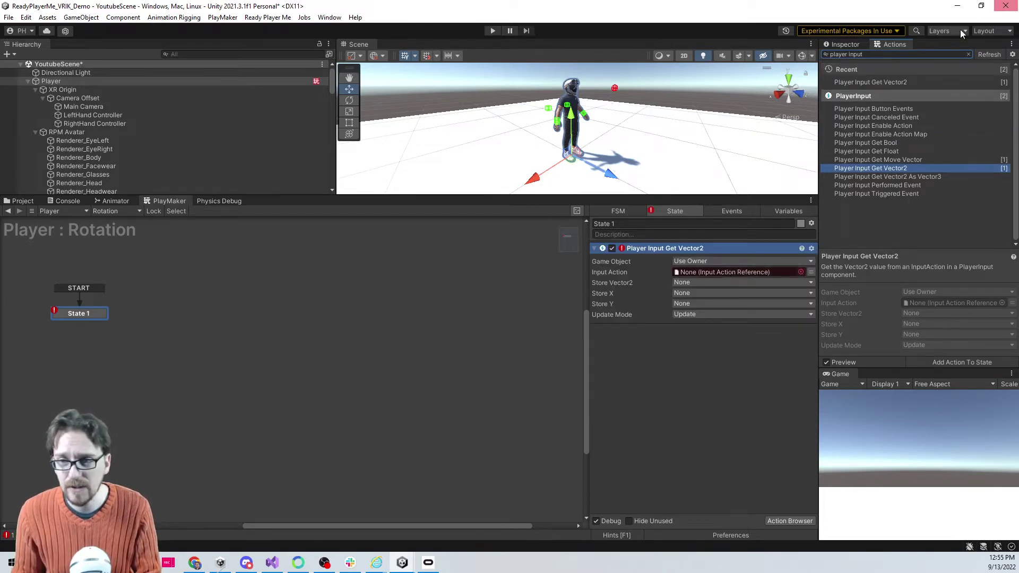
In XRI Default Input Actions, confirm RightHand Locomotion's Turn action is Vector 2, then close the window
click(852, 43)
scroll(906, 208, up, 3)
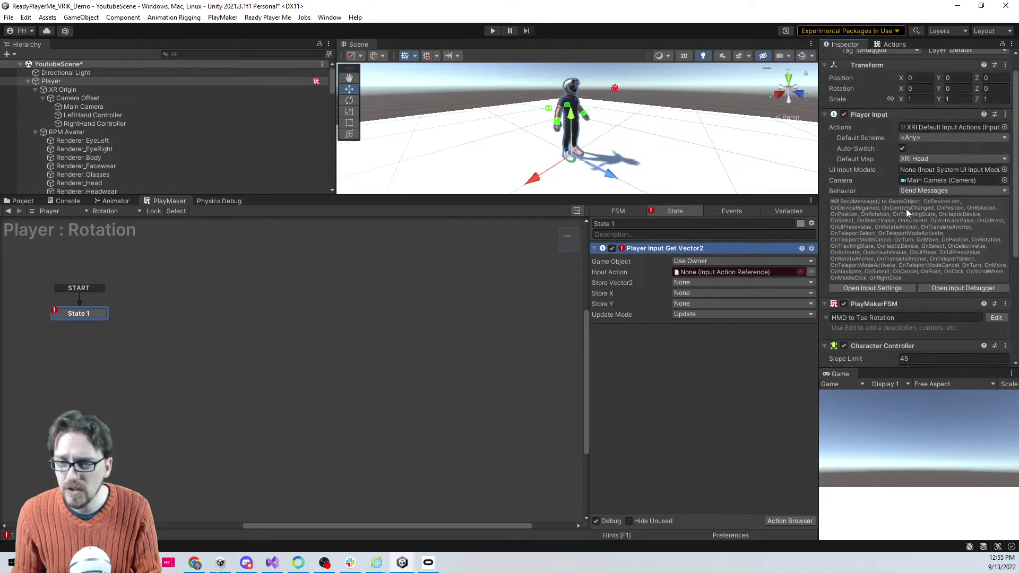
double_click(924, 129)
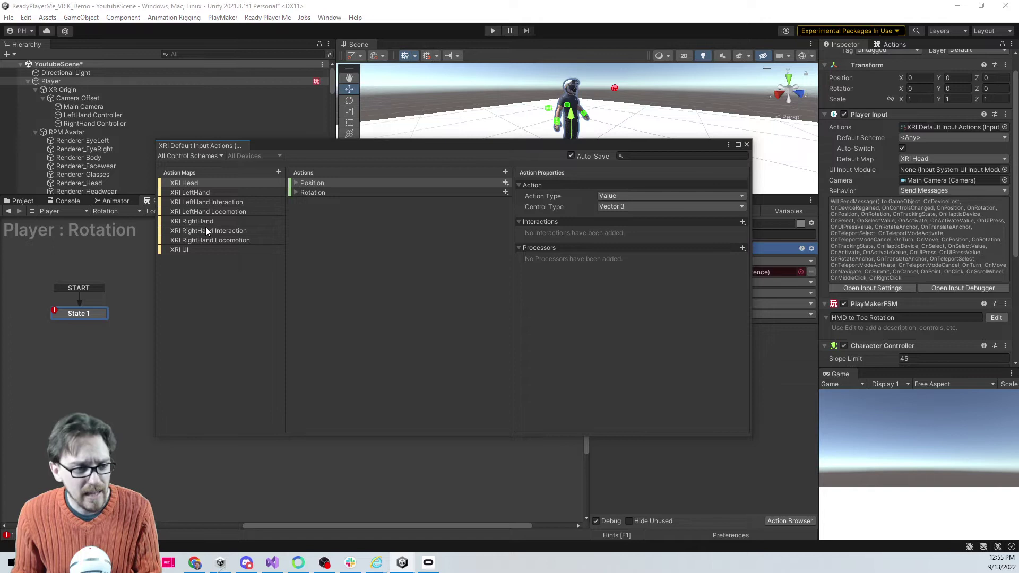
click(235, 242)
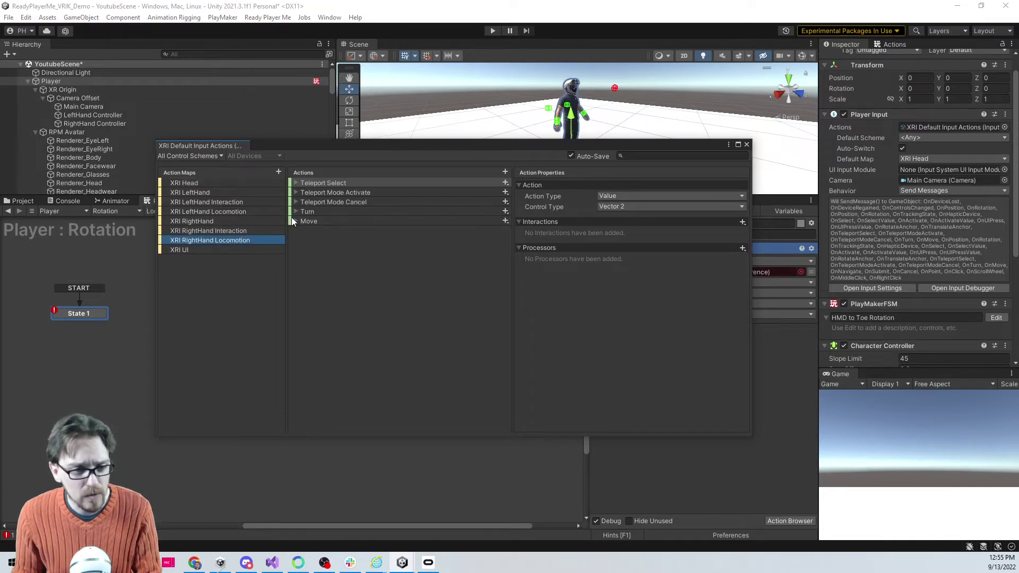
click(311, 211)
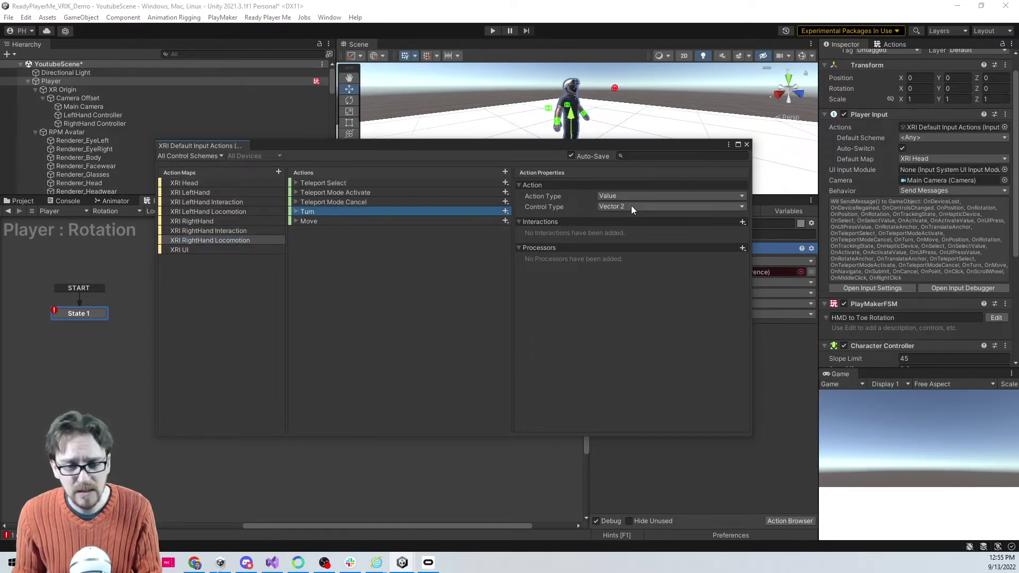
click(772, 400)
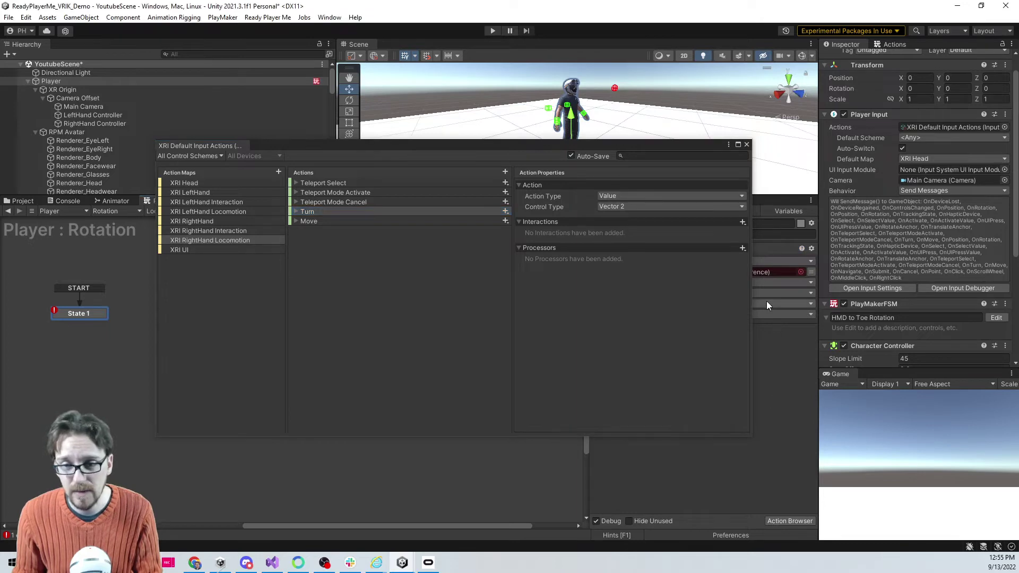
click(747, 145)
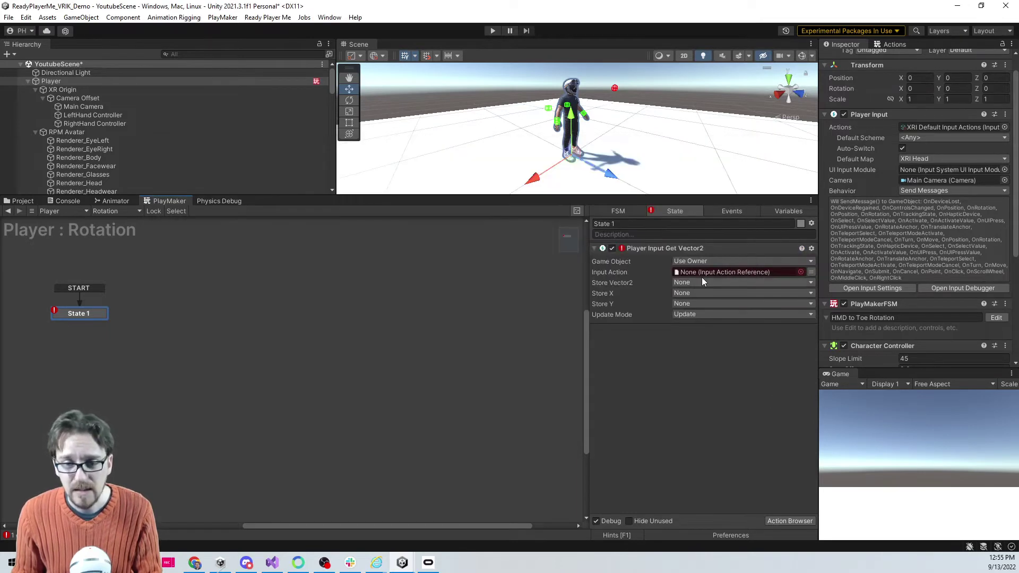
Set Get Vector2's Input Action to XRI RightHand Locomotion/Turn
click(800, 272)
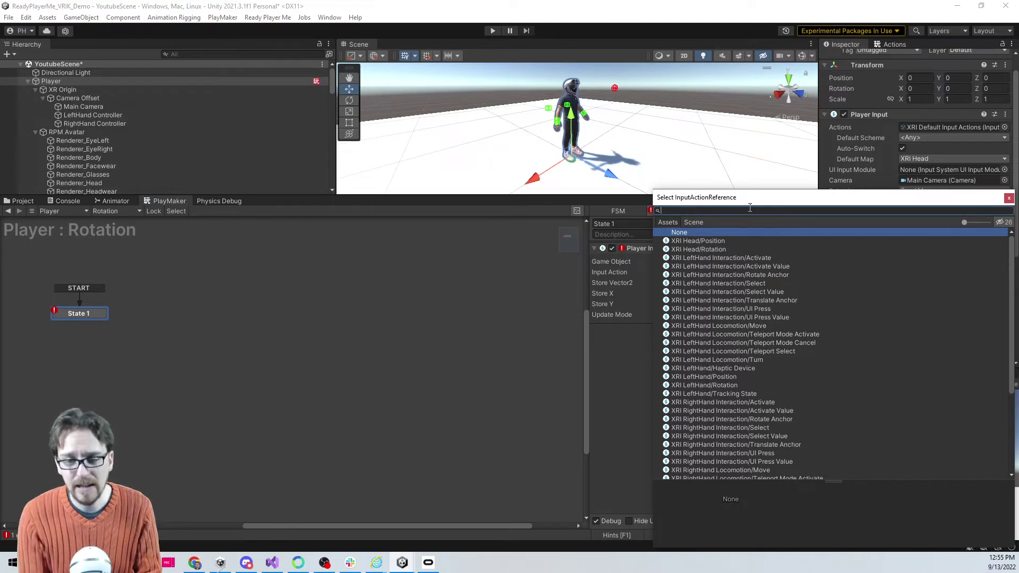
text(righthand mo)
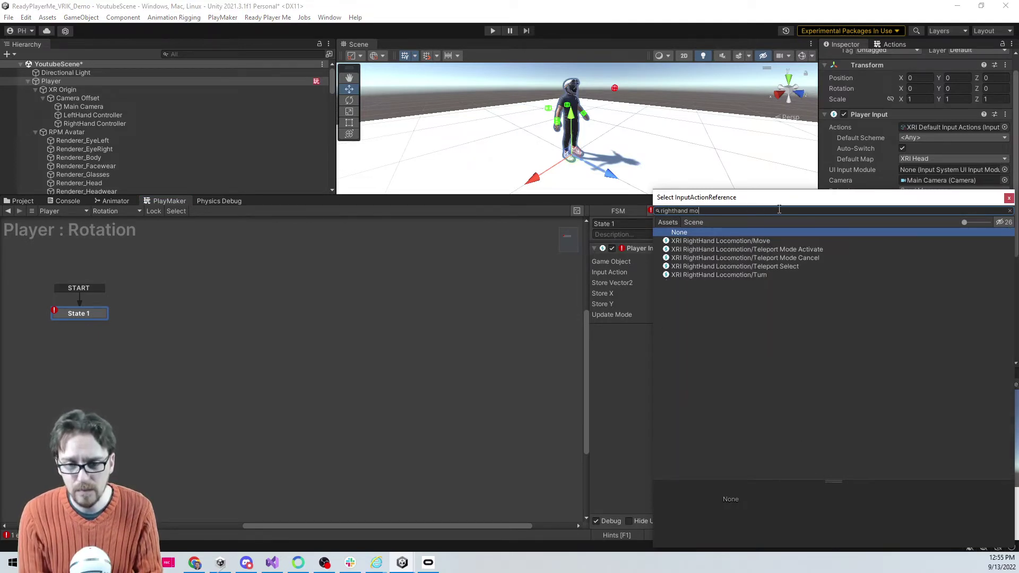
text(ve)
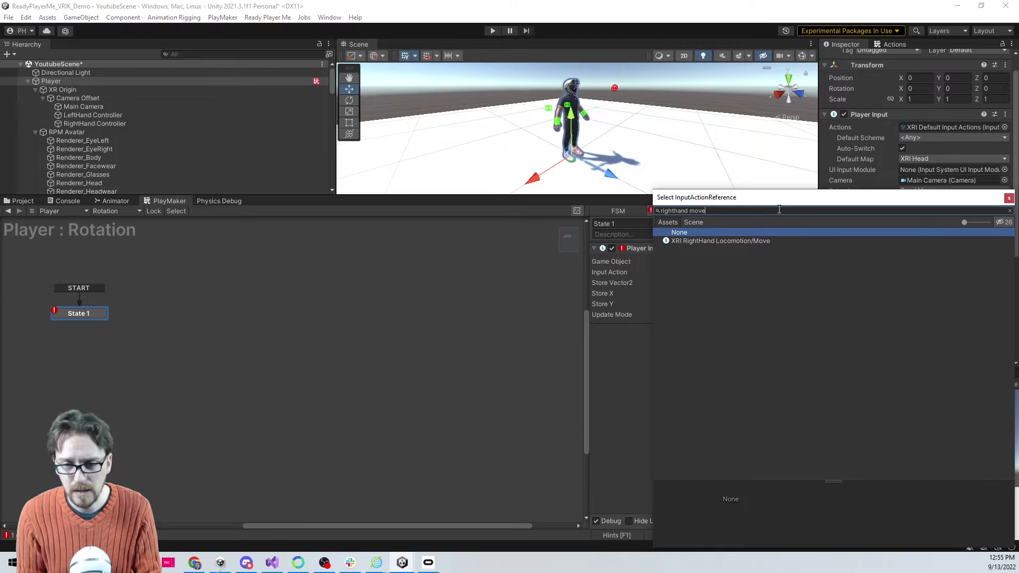
key(BackSpace)
key(BackSpace)
key(BackSpace)
key(BackSpace)
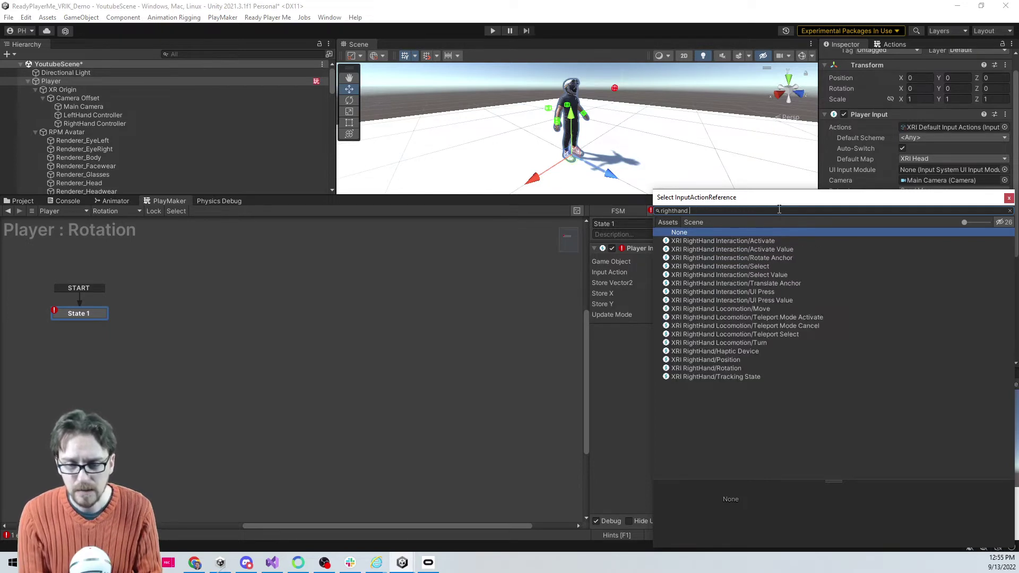
text(turn)
key(Down)
key(Return)
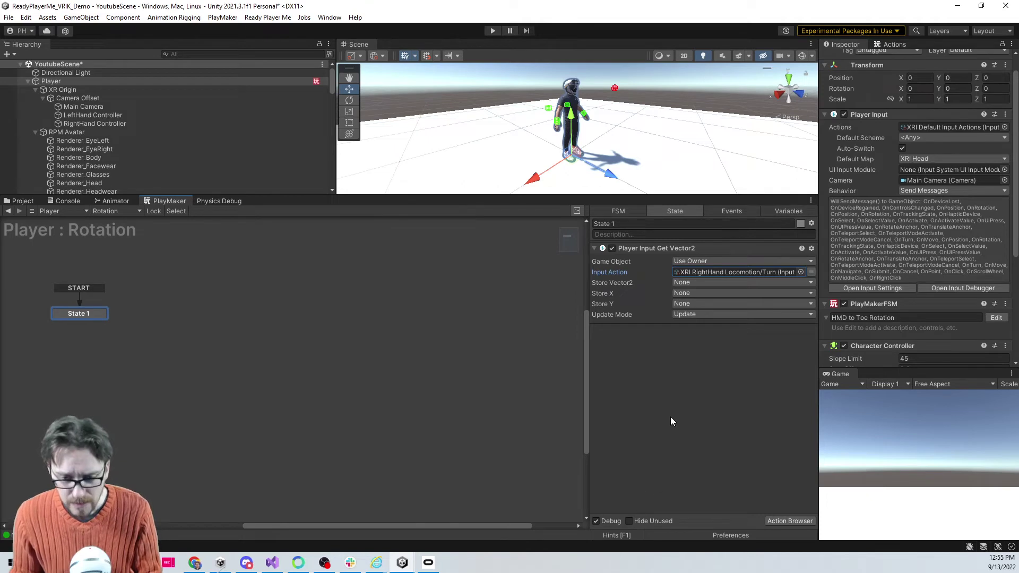
Store the X value in a new variable named x
click(685, 292)
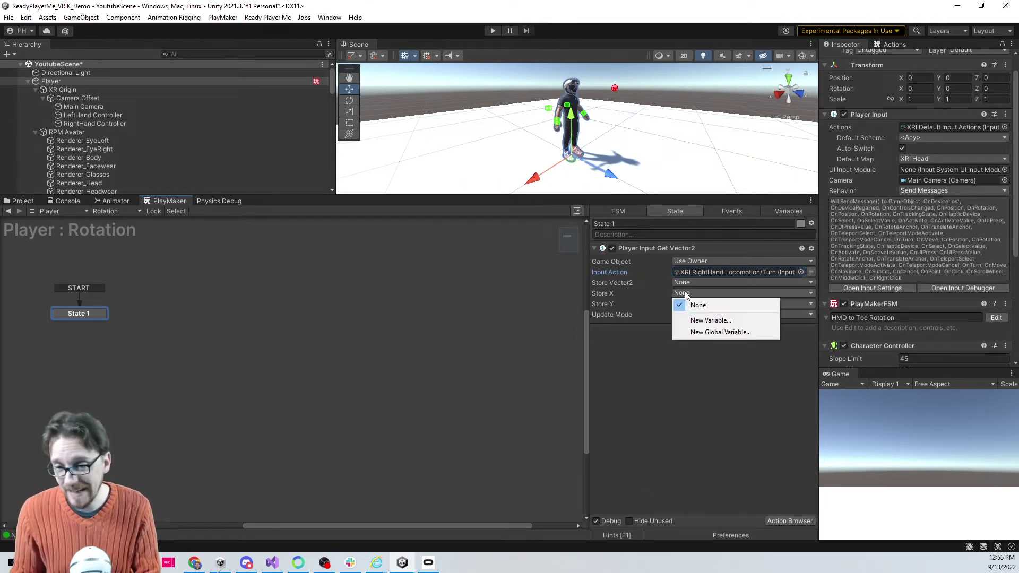
click(692, 318)
text(x)
key(Return)
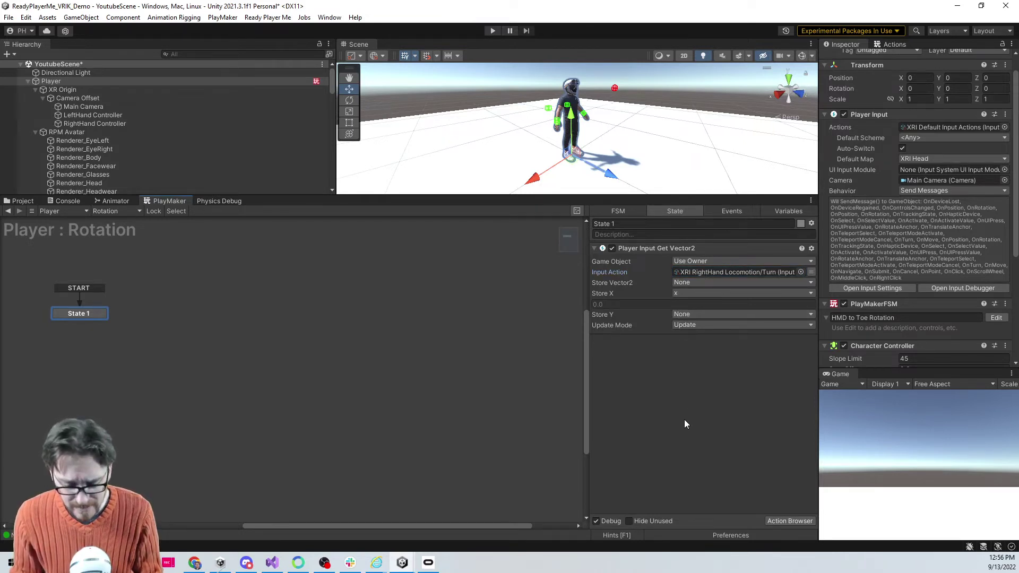
Add a Transform Rotate action to State 1 with its Y Angle set to variable x
double_click(663, 376)
text(rotate)
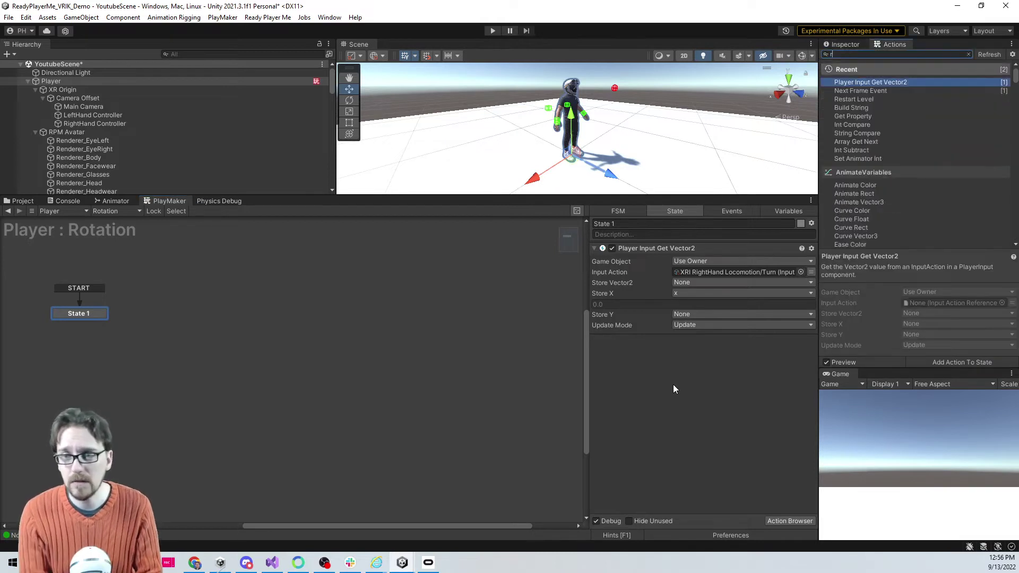
key(Down)
key(Down)
key(Return)
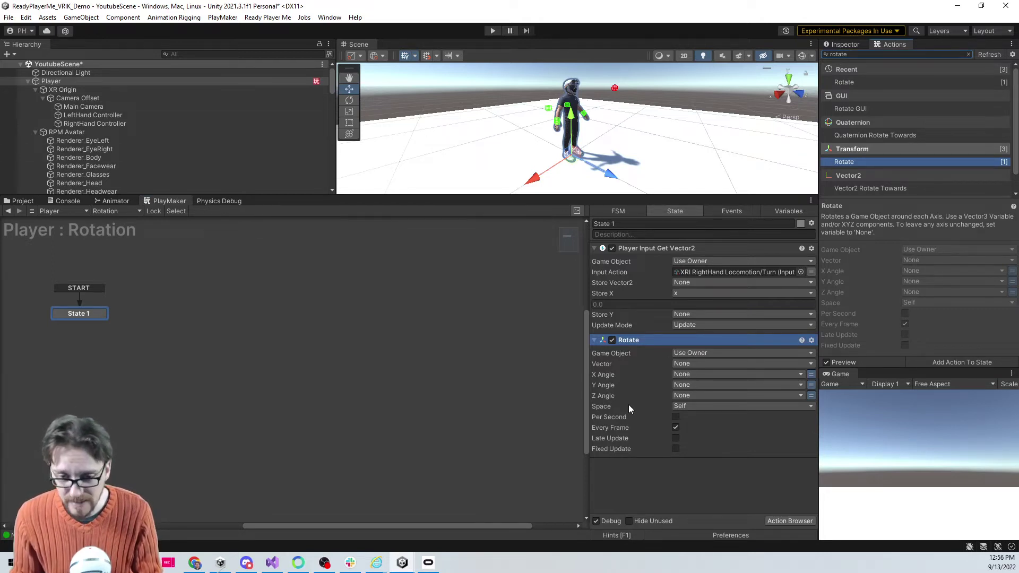
click(677, 384)
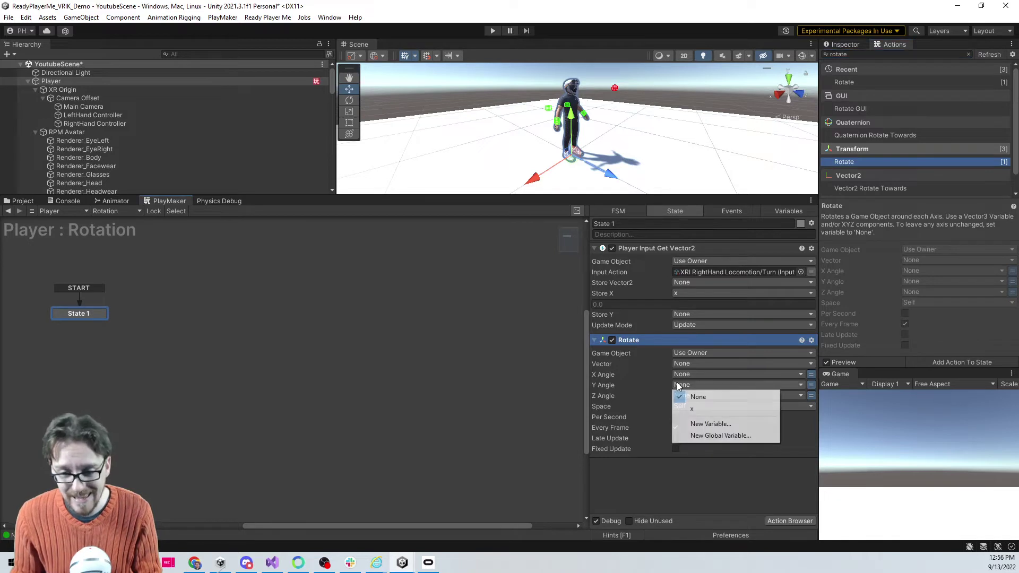
click(692, 408)
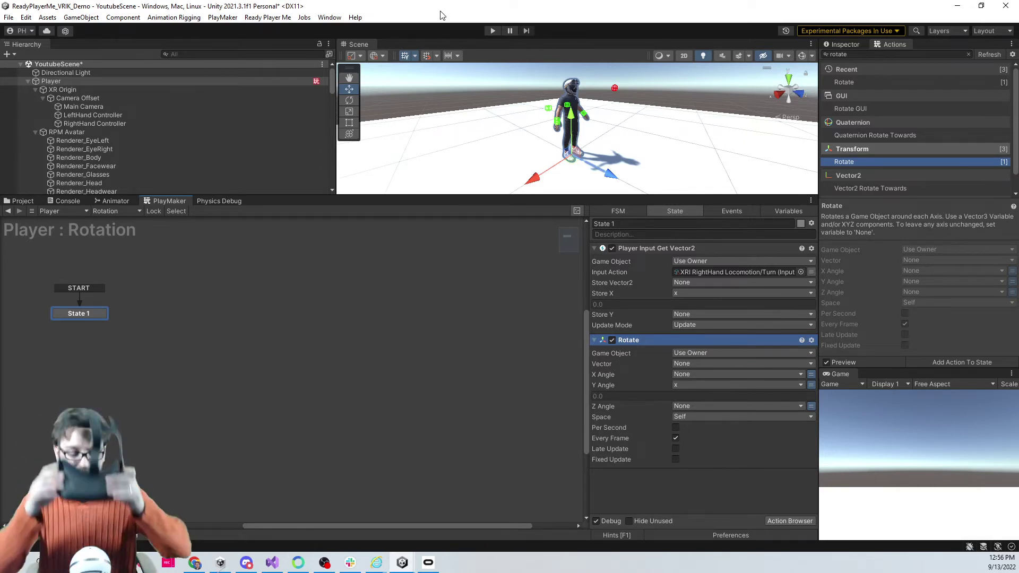
Enter Play mode to test the Player's rotation in VR
click(492, 30)
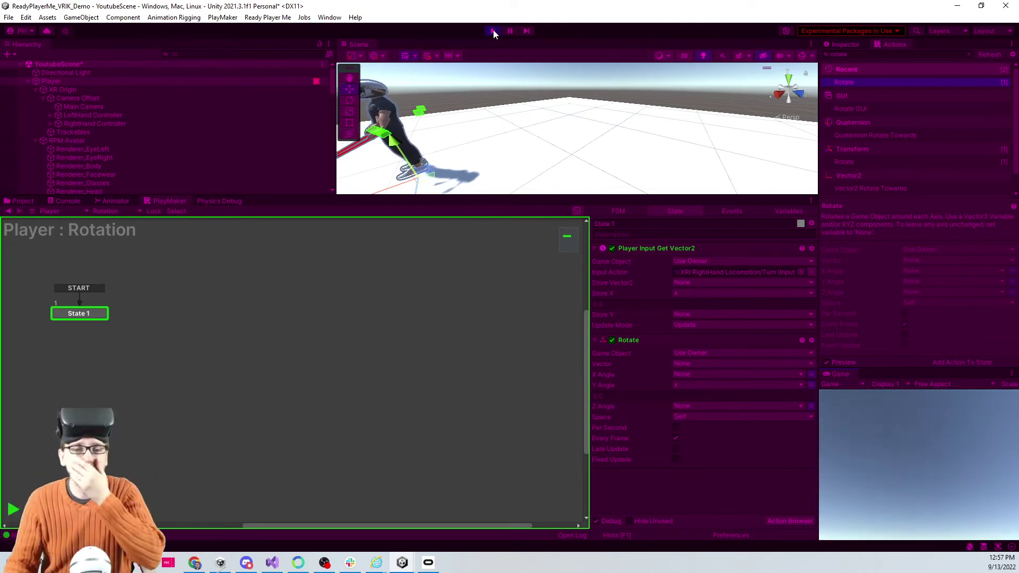
Reset the RPM Avatar's Transform under XR Origin so position and rotation are zero
click(57, 89)
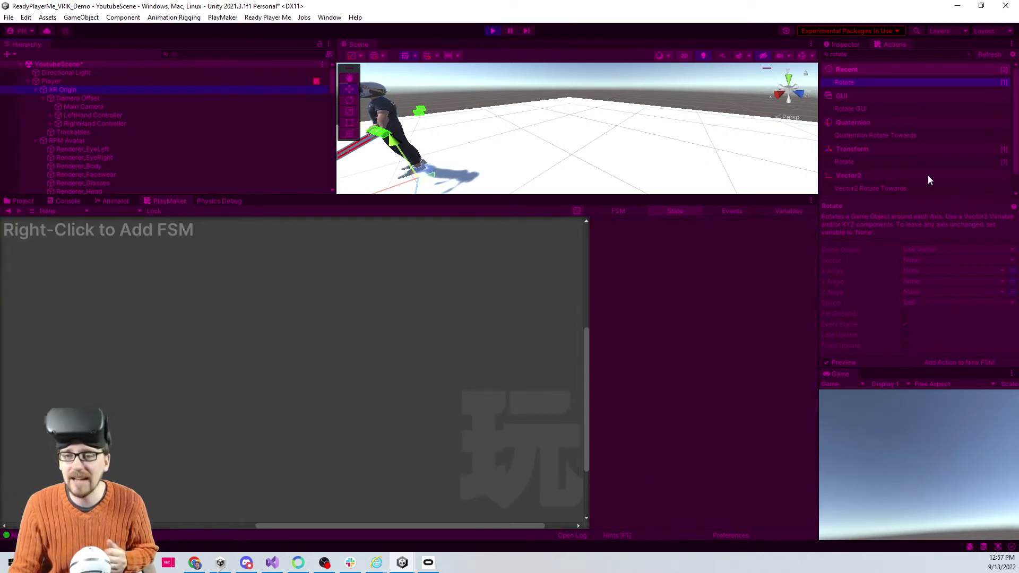
click(843, 45)
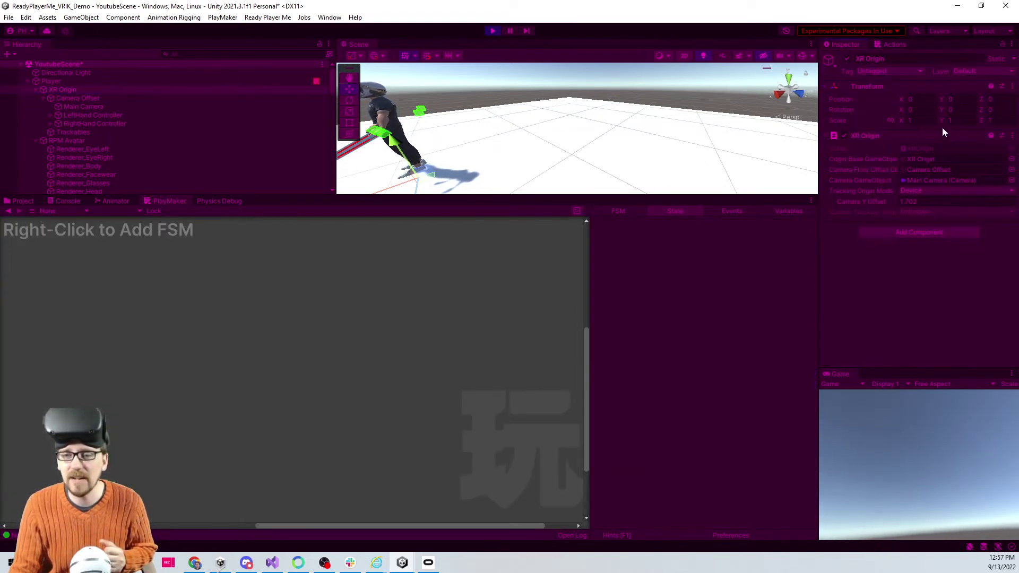
click(77, 140)
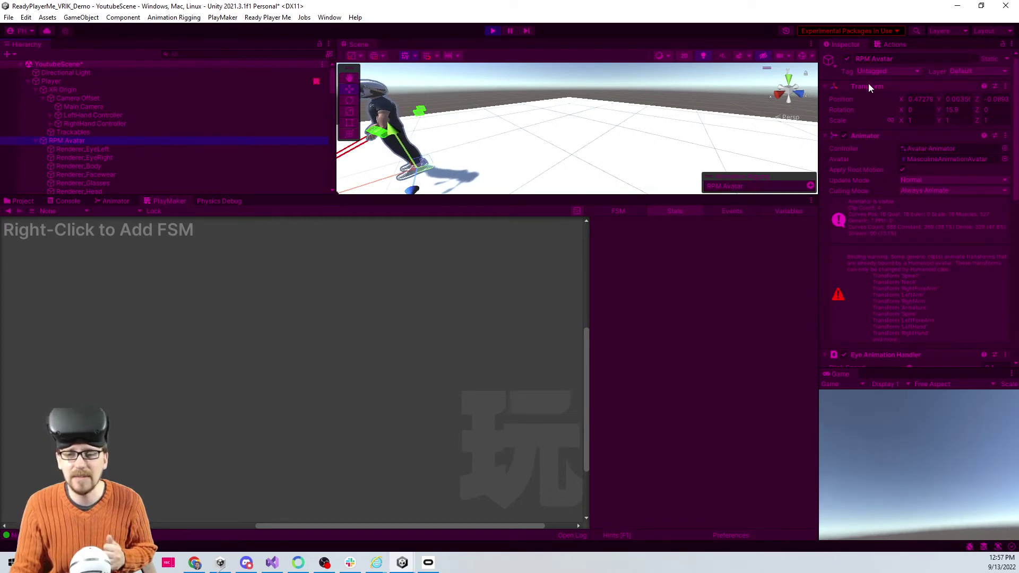
right_click(889, 87)
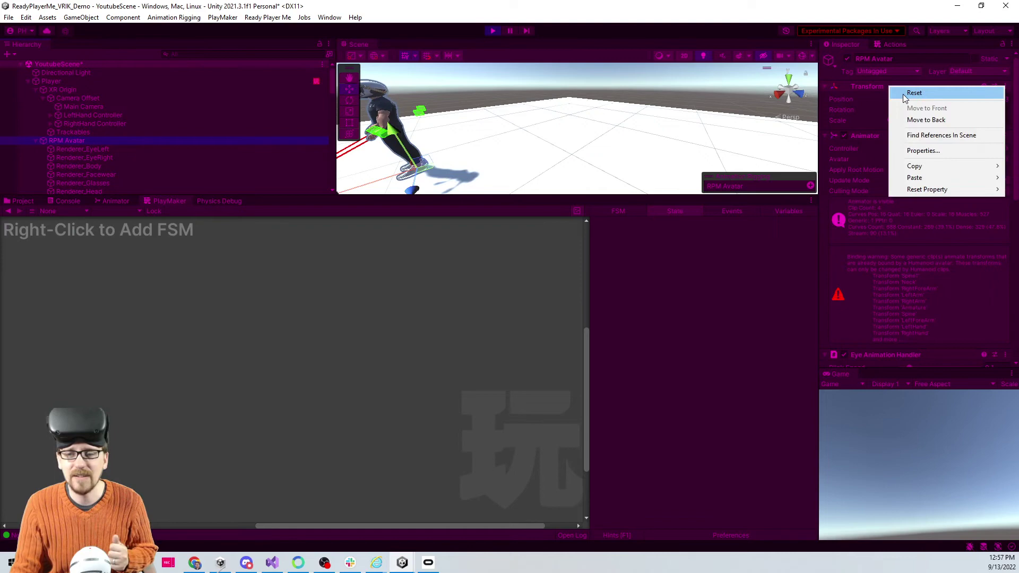
click(903, 93)
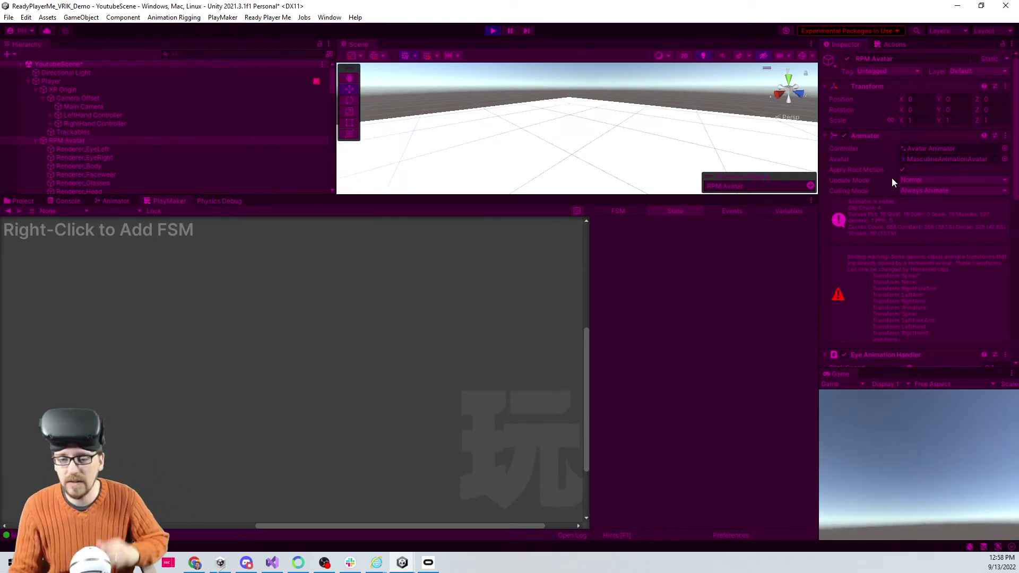
right_click(844, 374)
Maximize the Game view to fill the editor window
click(872, 407)
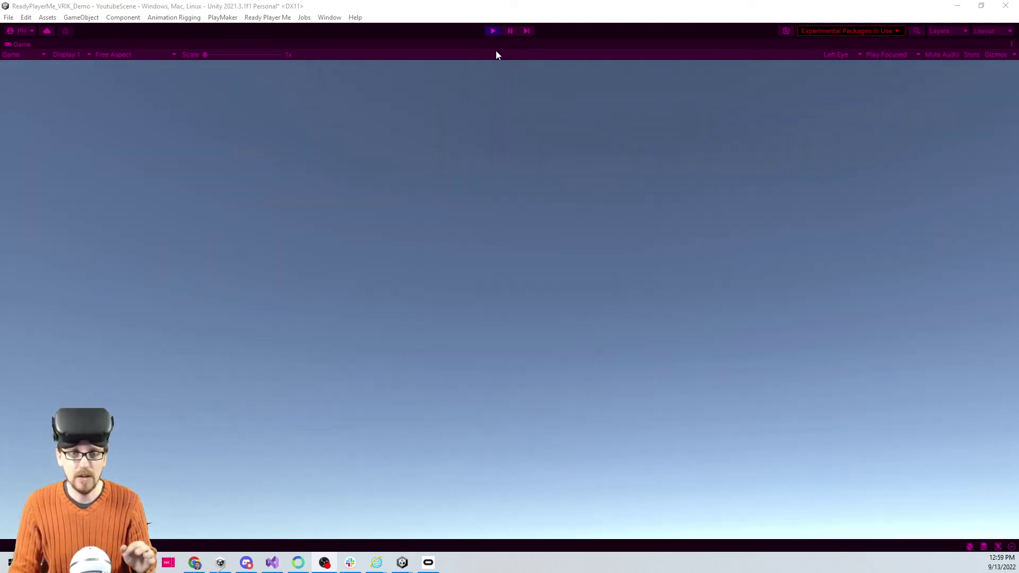
Stop Play mode to end the VR test
click(491, 31)
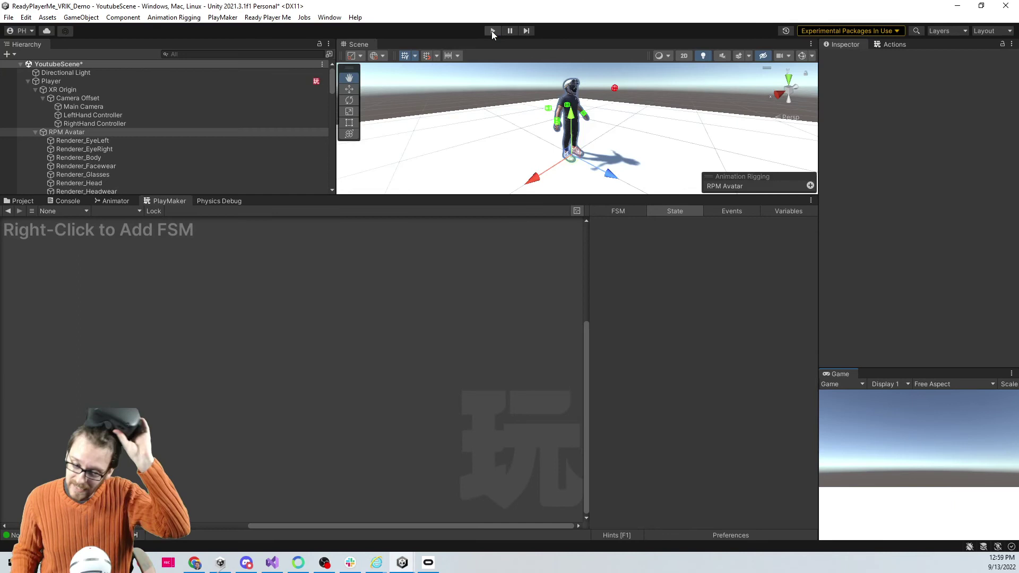